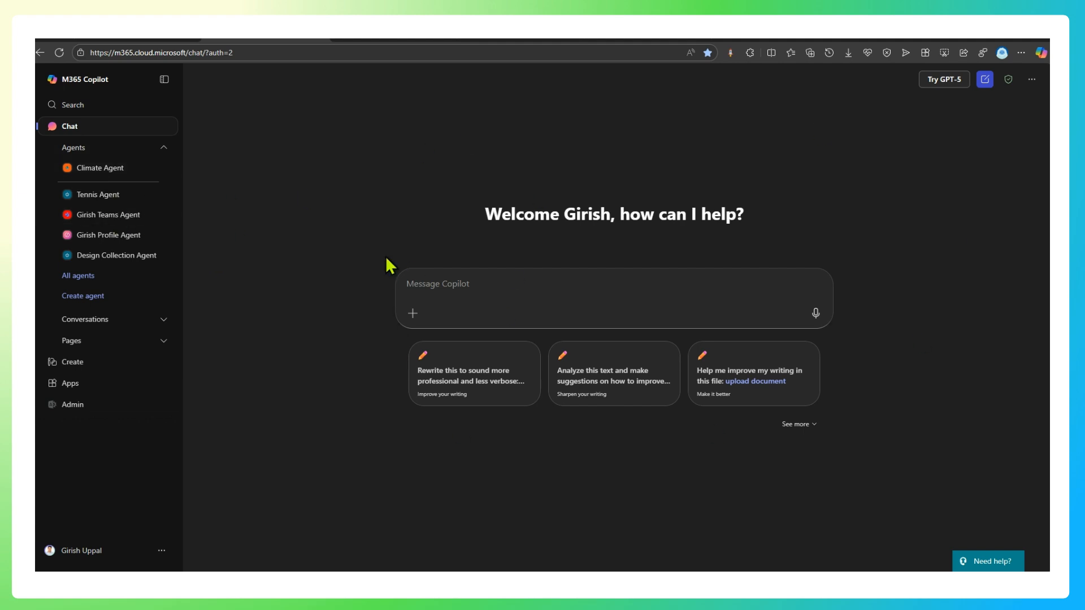
- Open the Pickleball agent from the full list of agents and fill its message with the suggested "Faults in pickleball" prompt
left_click(87, 277)
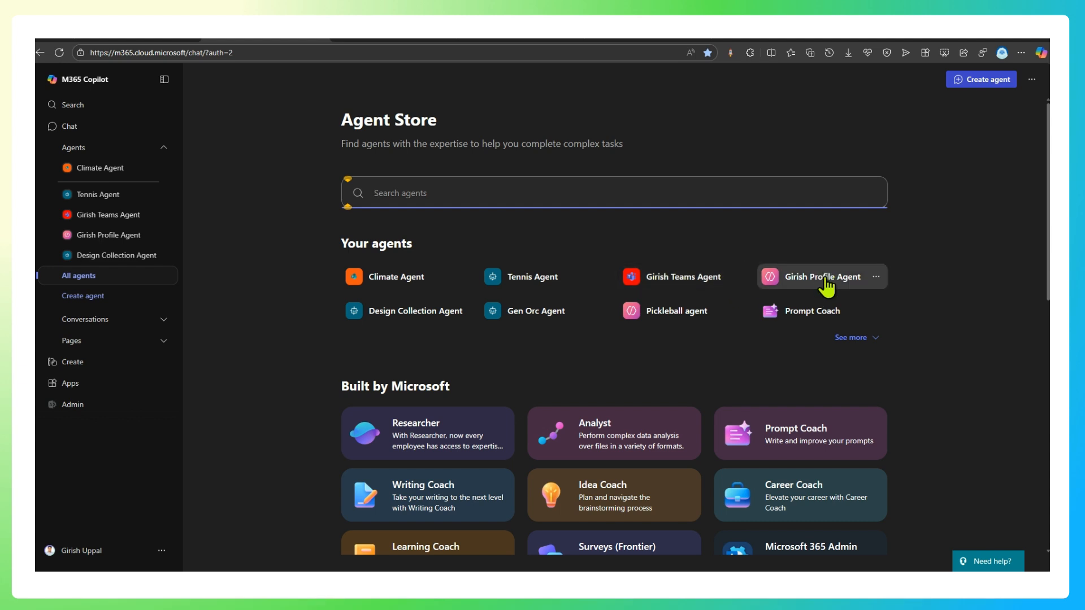
left_click(665, 311)
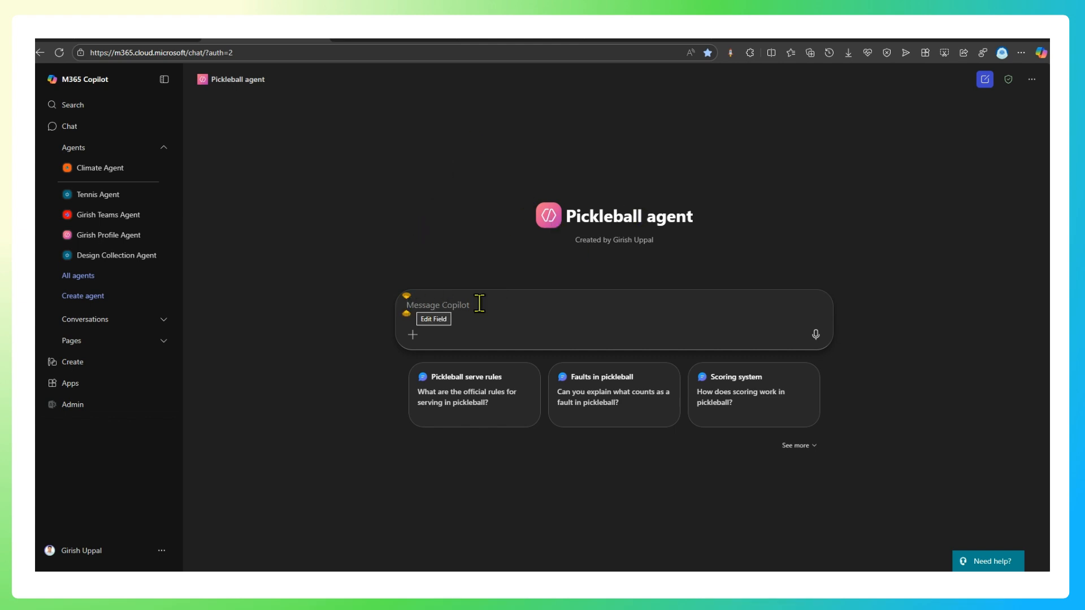
left_click(577, 385)
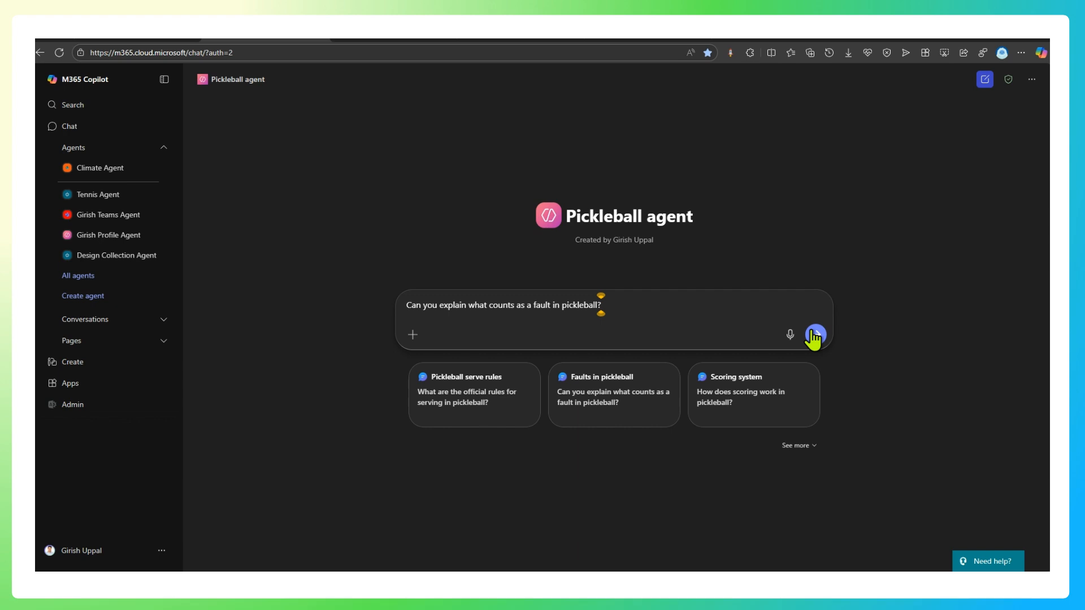
- View the options for attaching content to the Pickleball agent's message, then dismiss them
left_click(412, 335)
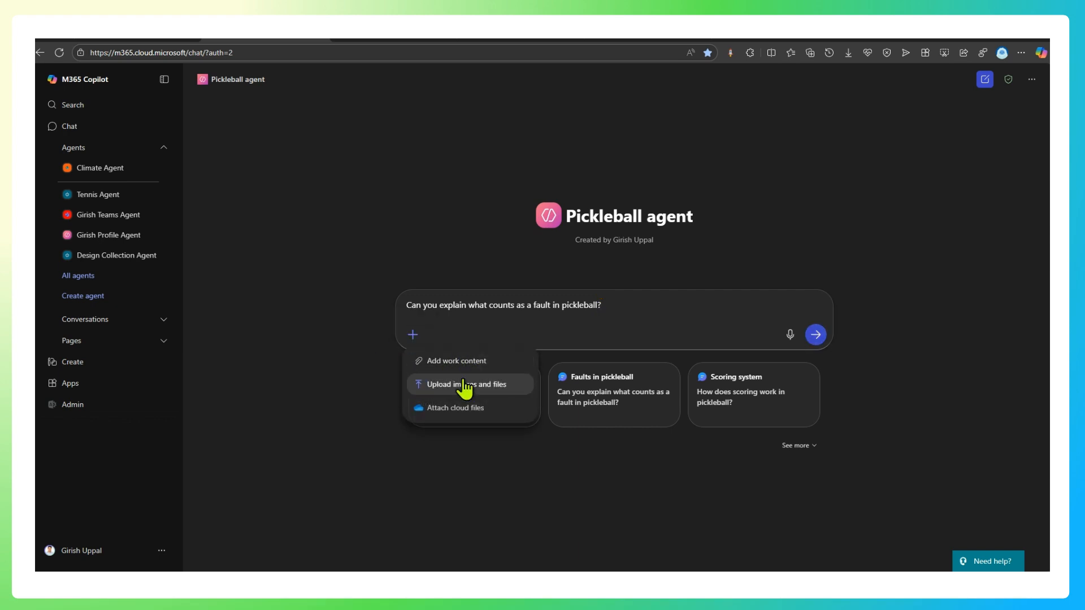
left_click(480, 478)
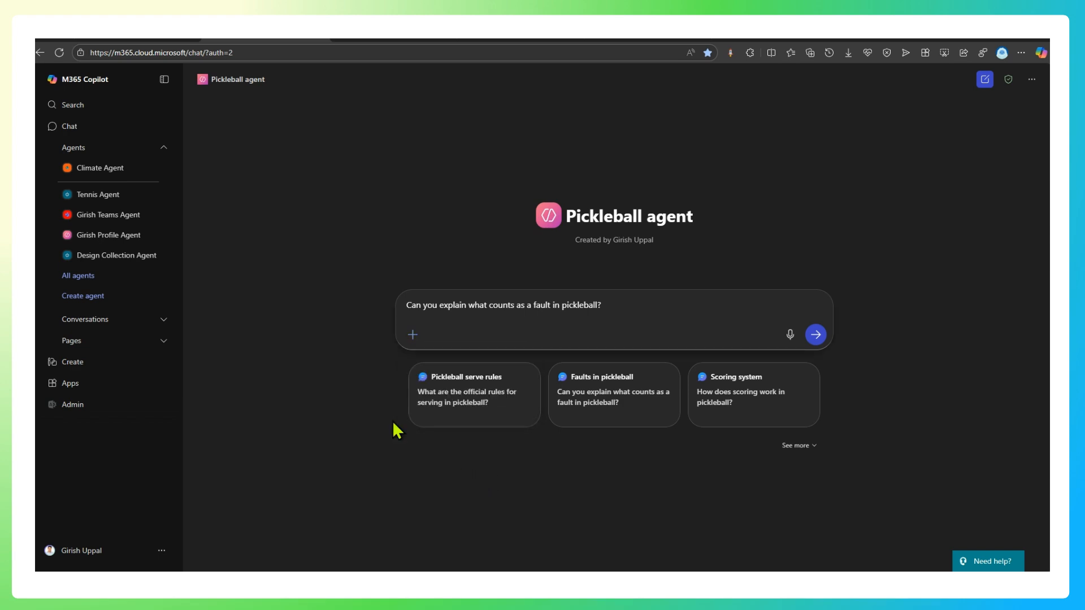
- Start creating a new agent and check which additional options its description page offers
left_click(95, 298)
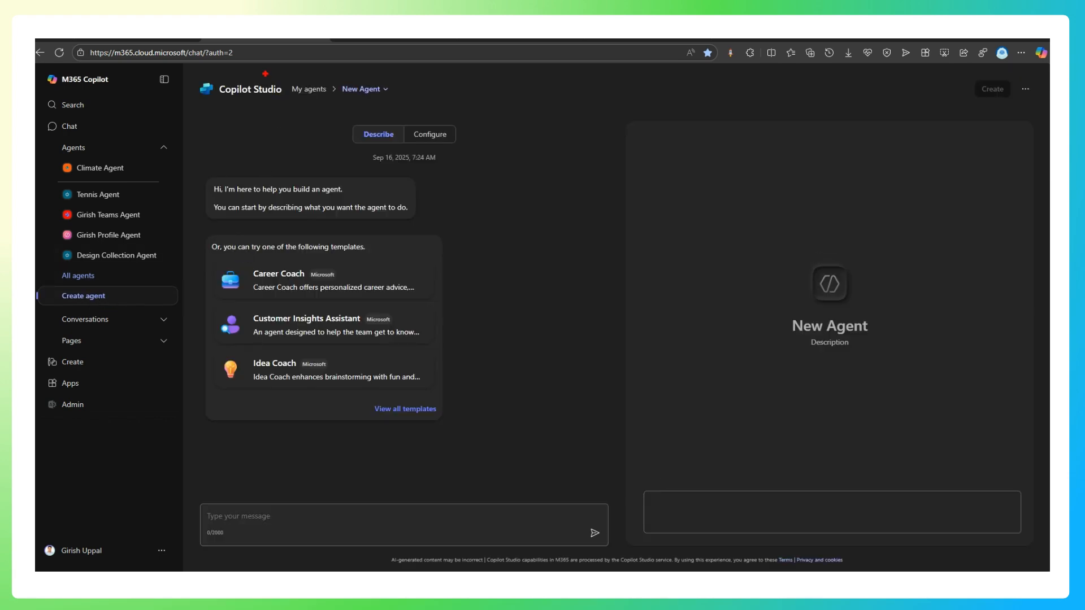
left_click_drag(190, 73, 426, 106)
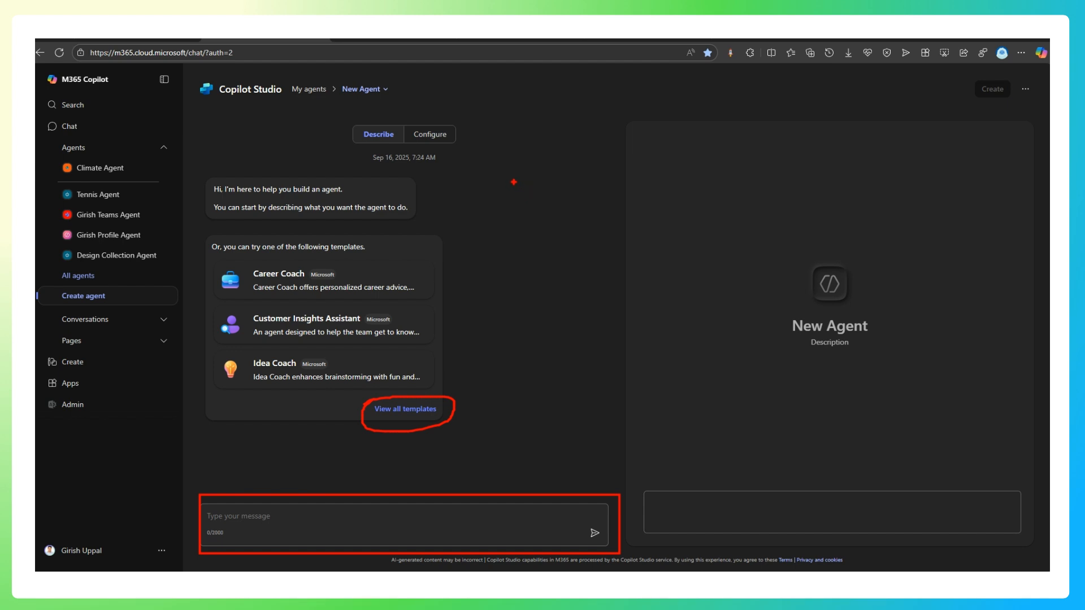
left_click(1025, 89)
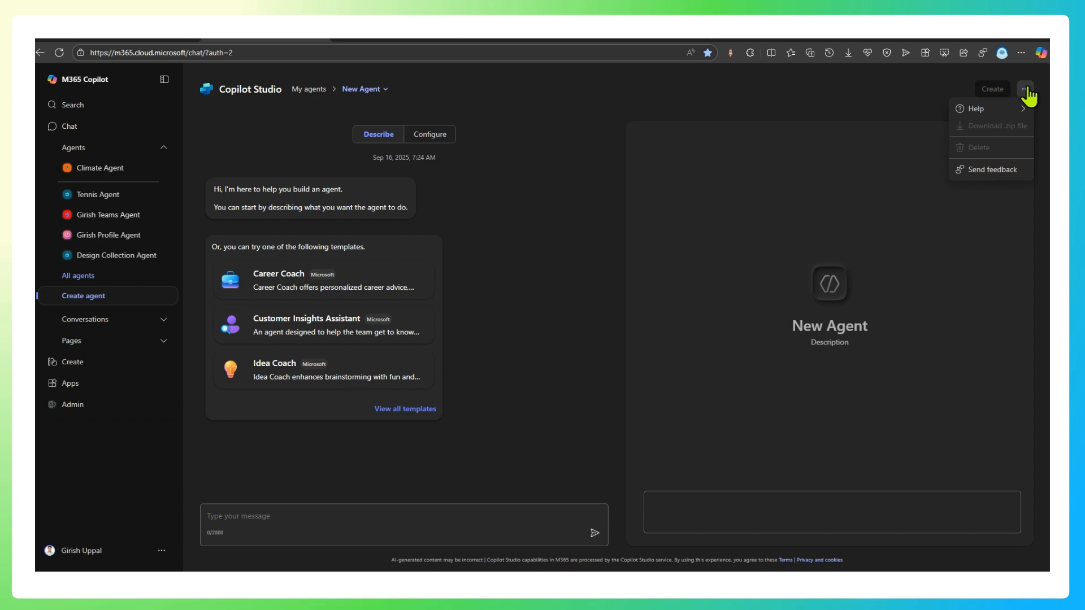
mouse_move(1019, 113)
left_click(525, 188)
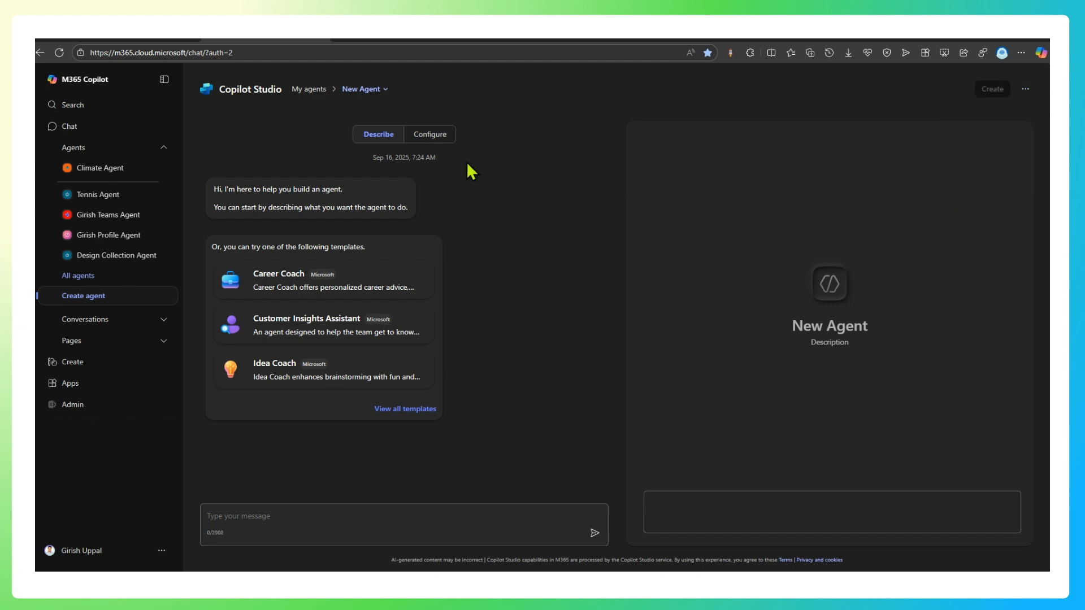
- Show the new agent's manual configuration and view the available templates without choosing one
left_click(435, 139)
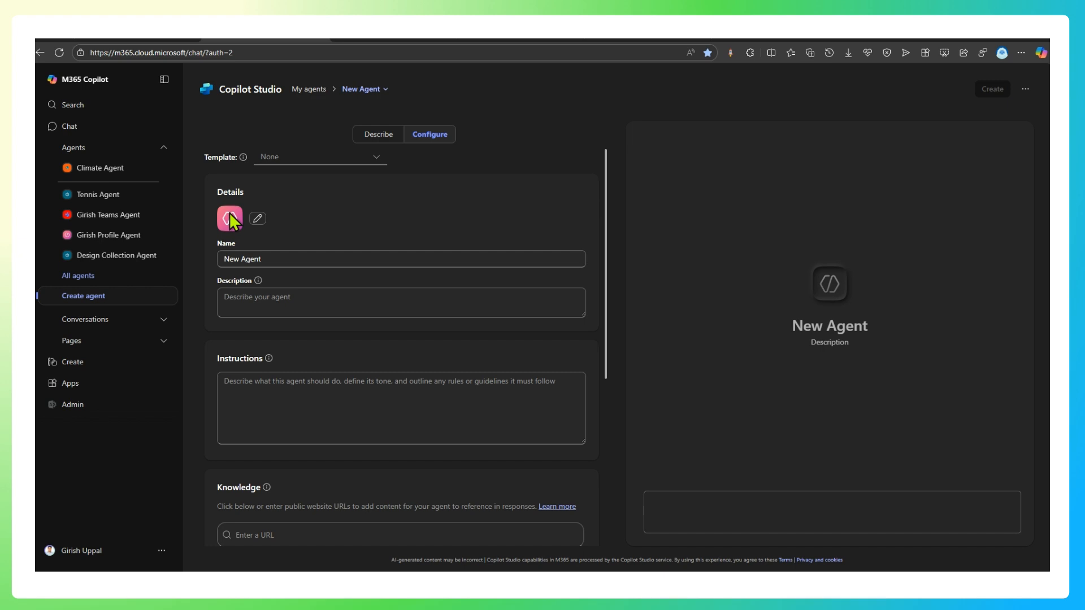
left_click(370, 159)
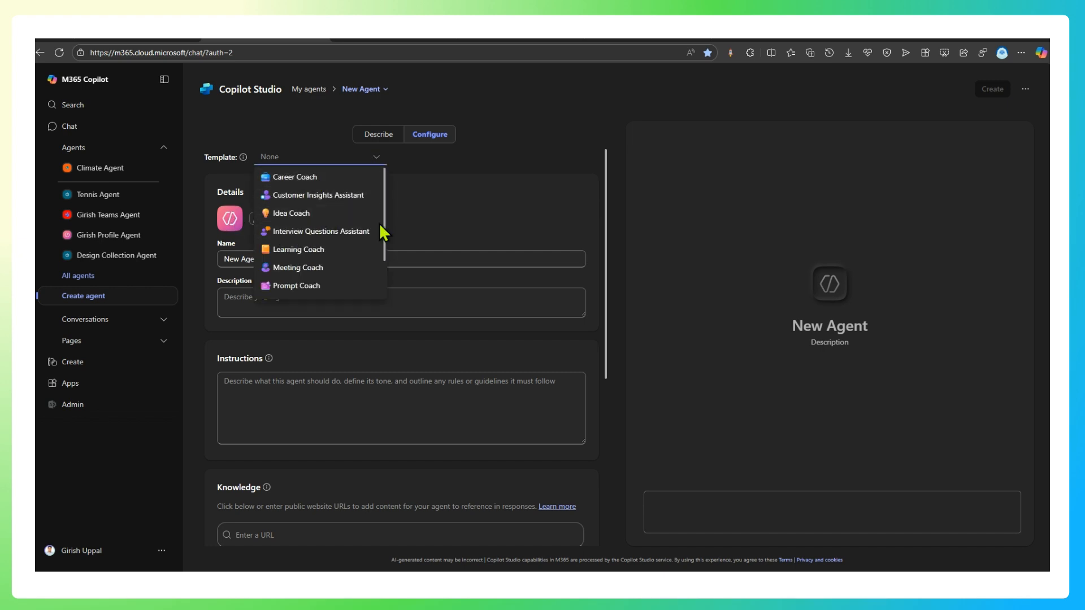
left_click(477, 197)
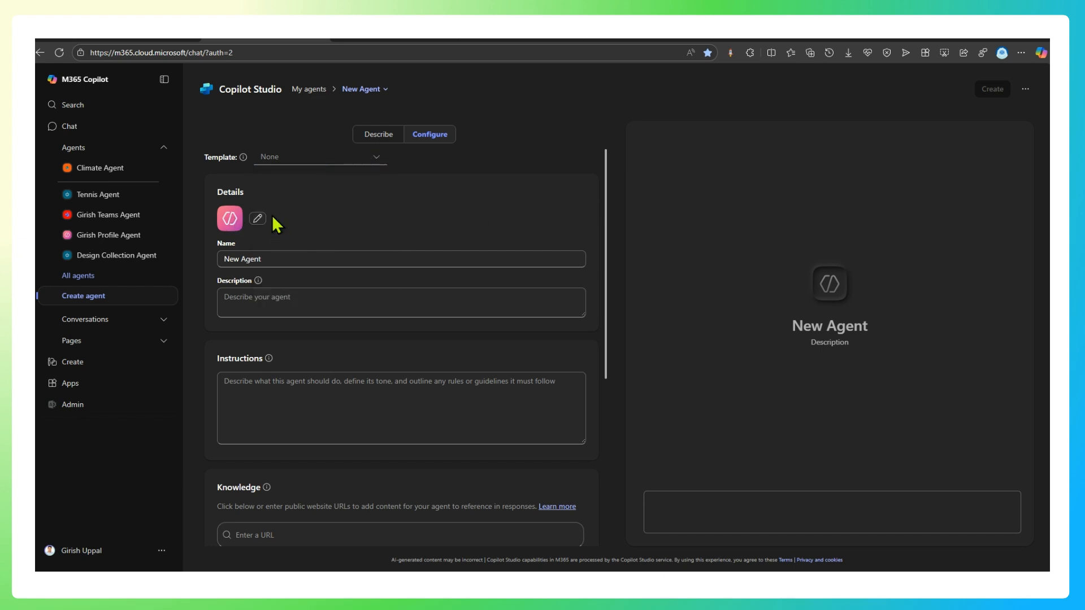
- Examine the name, description and instructions fields of the new agent without entering anything
left_click(271, 259)
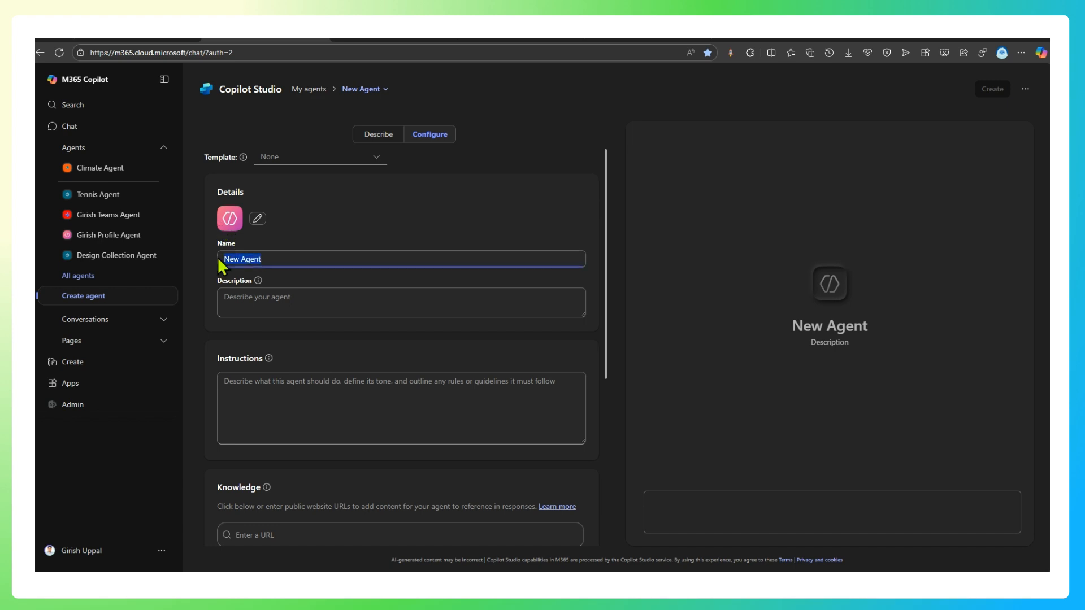
left_click(248, 299)
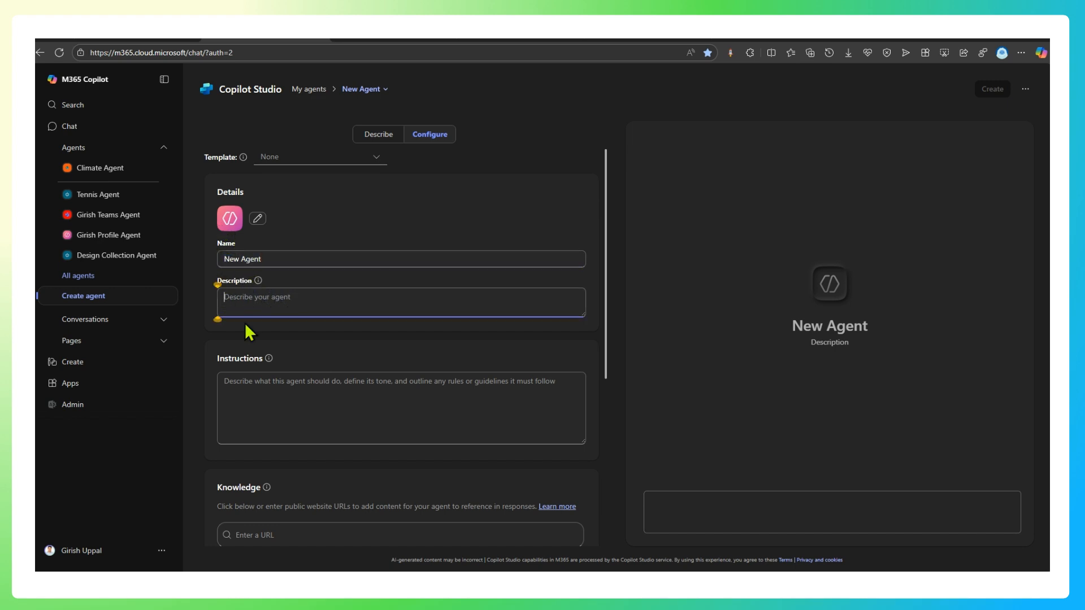
left_click(295, 380)
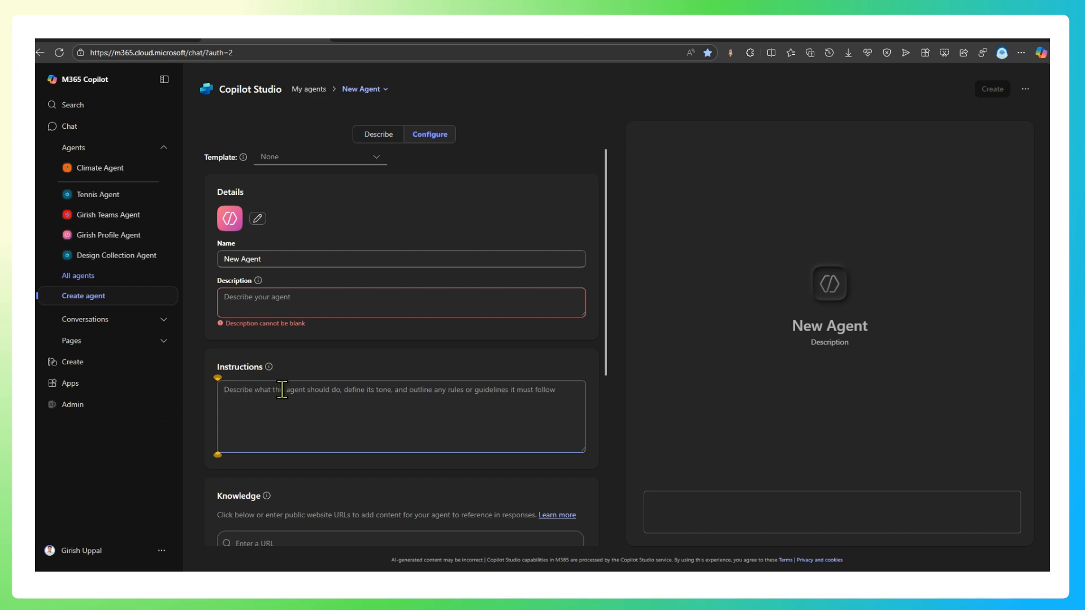
- Examine the new agent's knowledge settings, including the website source choices and the option to prioritize added knowledge sources
scroll(304, 395, "down", 2)
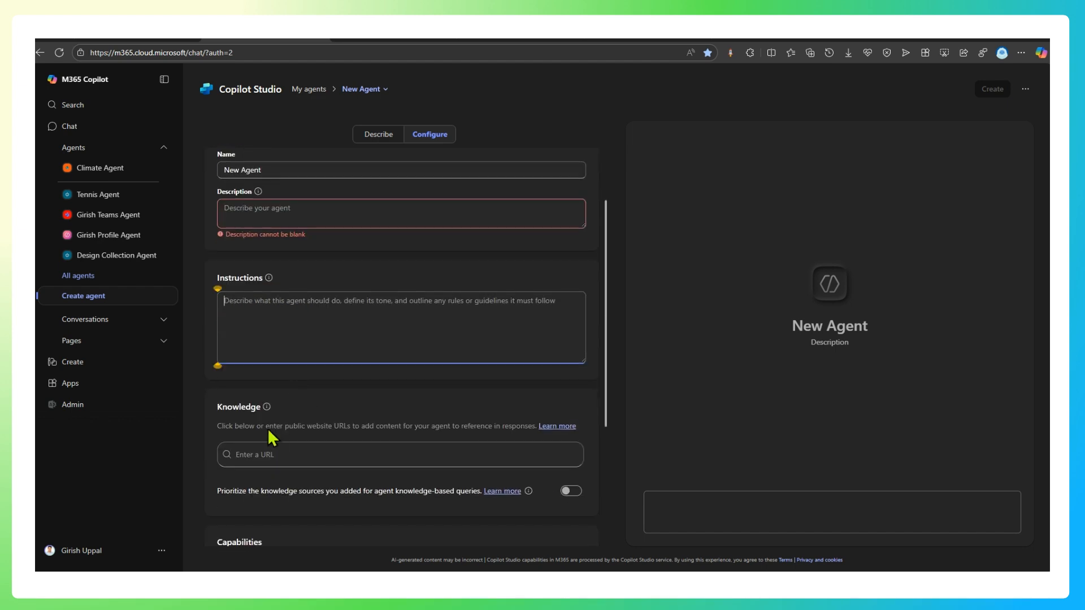
scroll(271, 429, "down", 2)
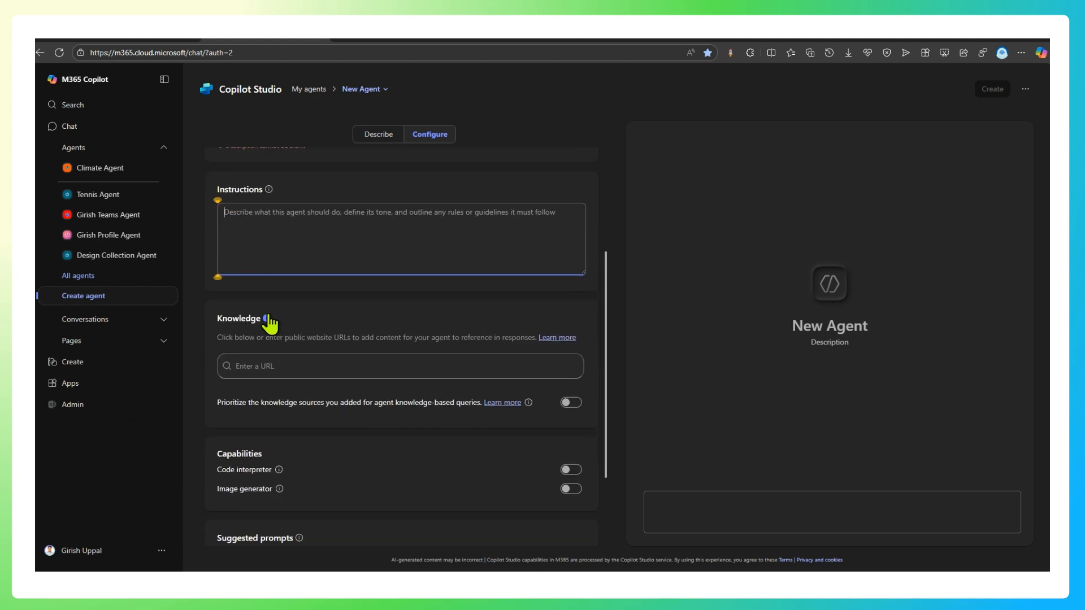
left_click(249, 367)
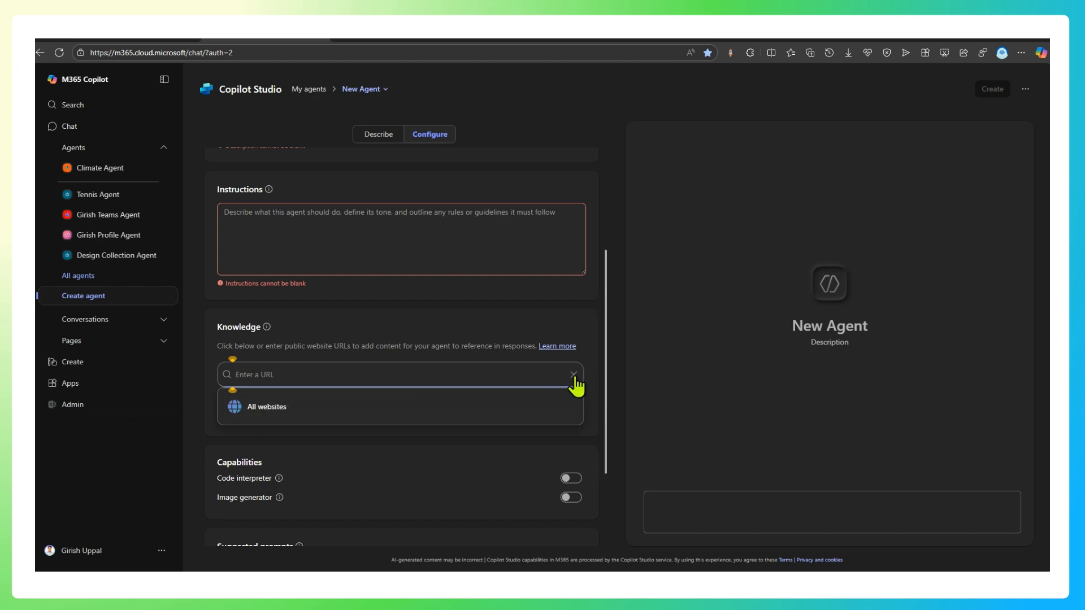
left_click(596, 396)
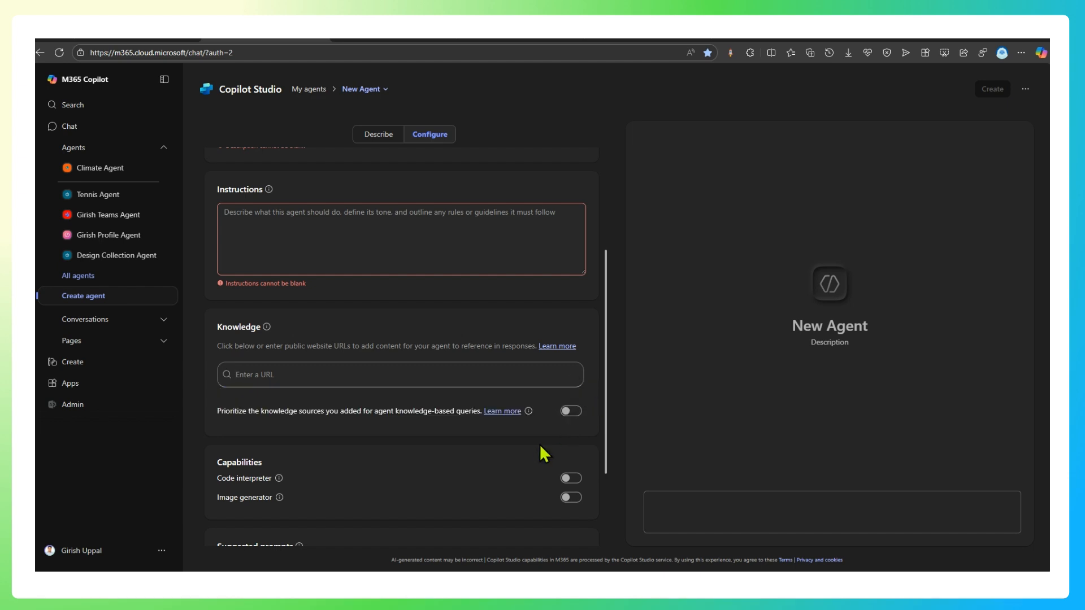
left_click_drag(217, 410, 473, 409)
- Read the explanations of the code interpreter and image generator capabilities, and look over the rest of the agent configuration
scroll(412, 404, "down", 2)
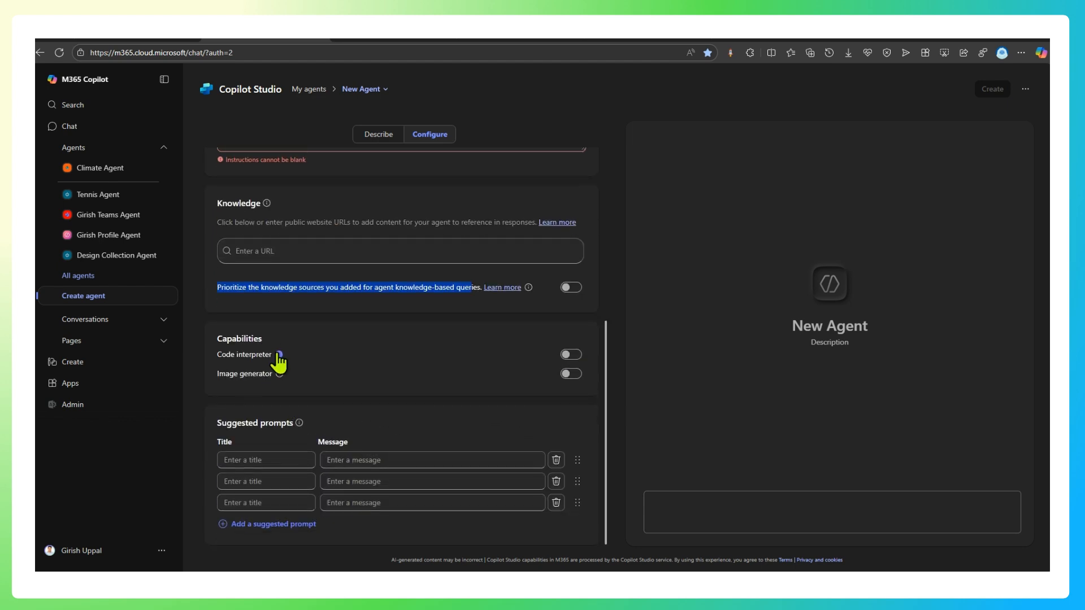
mouse_move(279, 374)
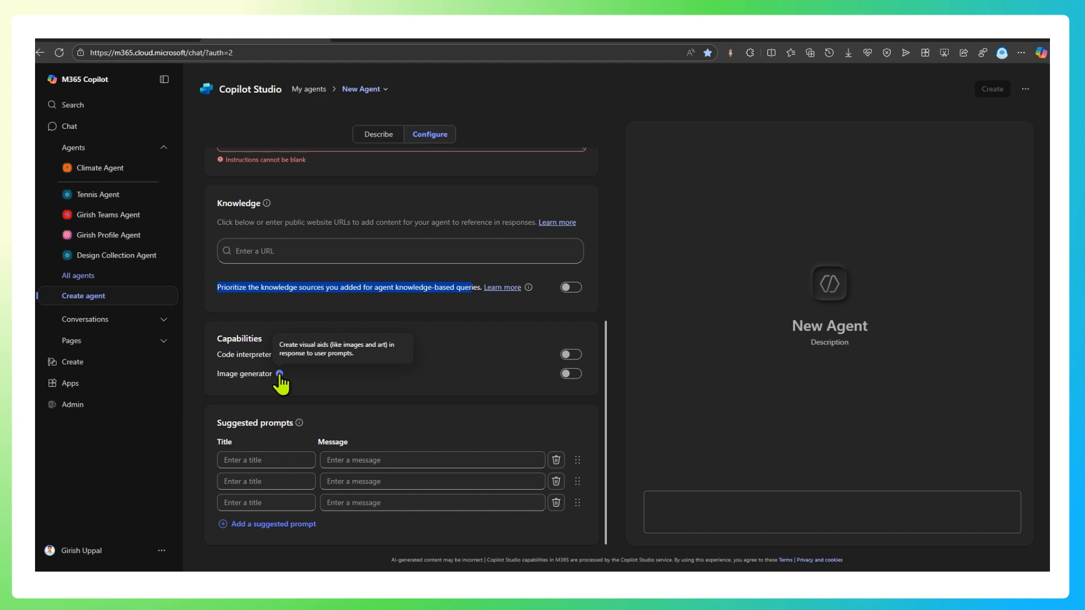
left_click(312, 374)
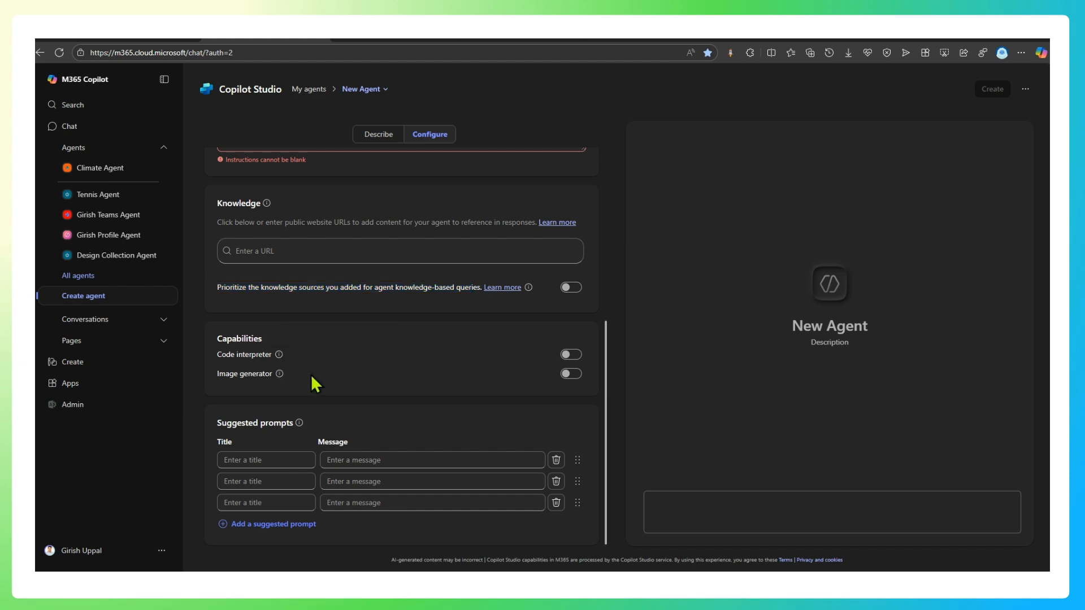
mouse_move(281, 355)
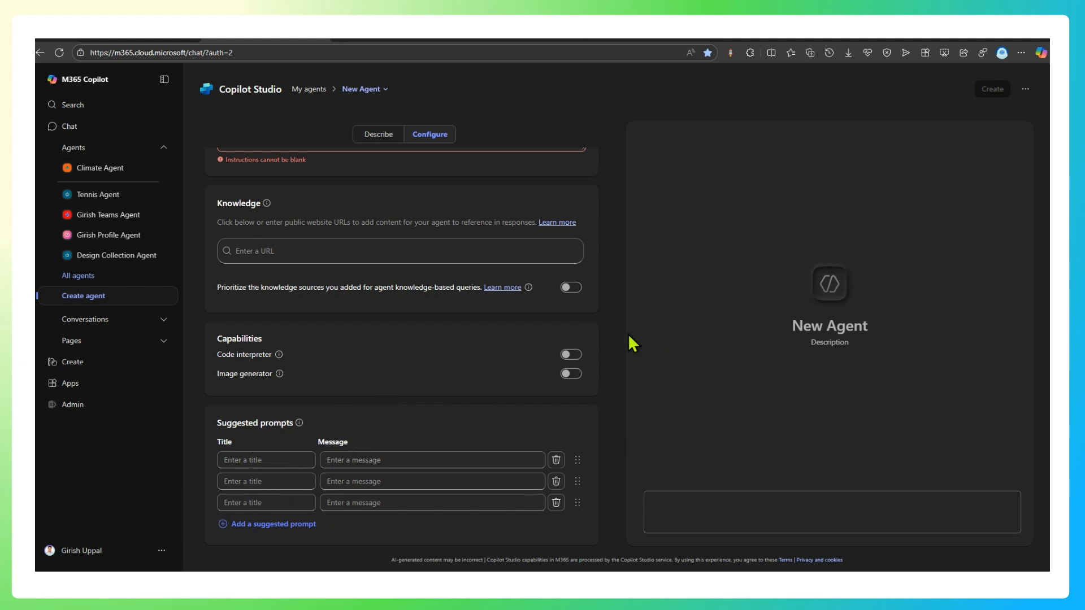
scroll(436, 217, "up", 1)
scroll(436, 217, "up", 5)
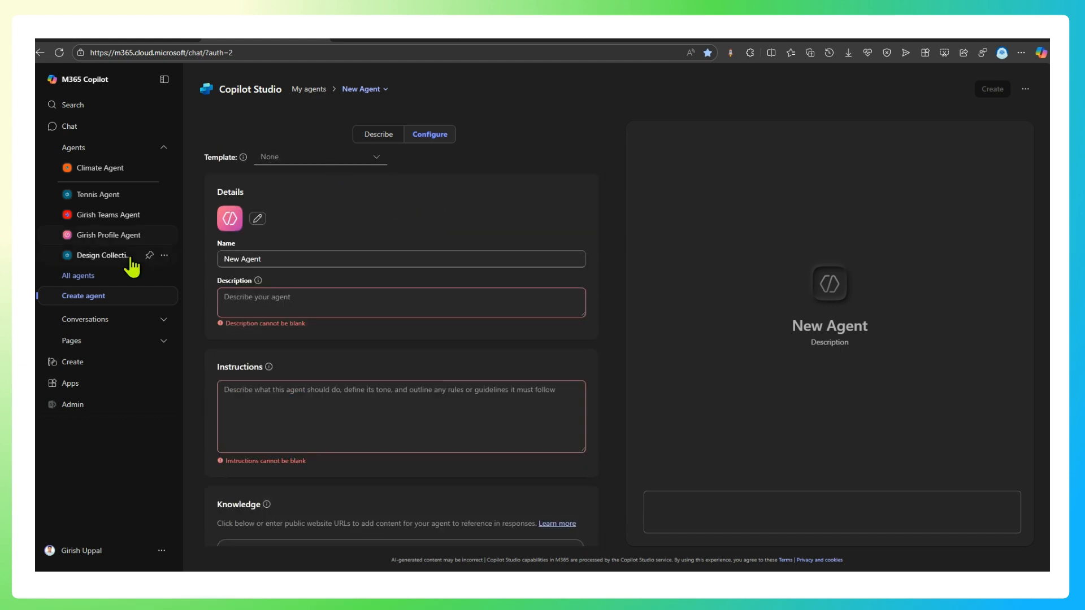
scroll(455, 342, "down", 3)
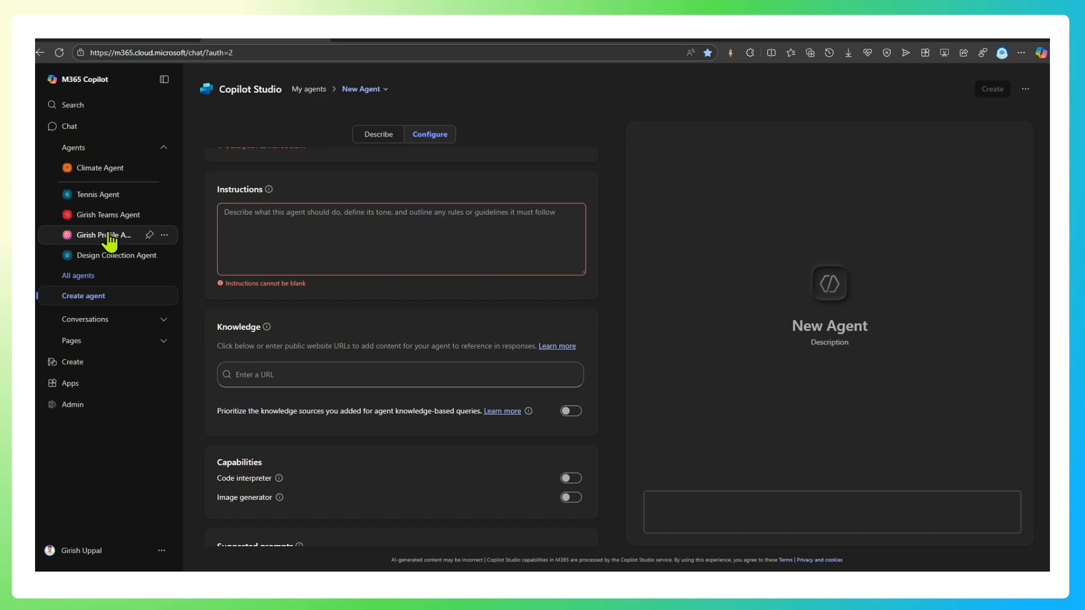
- Open the existing profile agent and display the Agents section of its settings
left_click(127, 237)
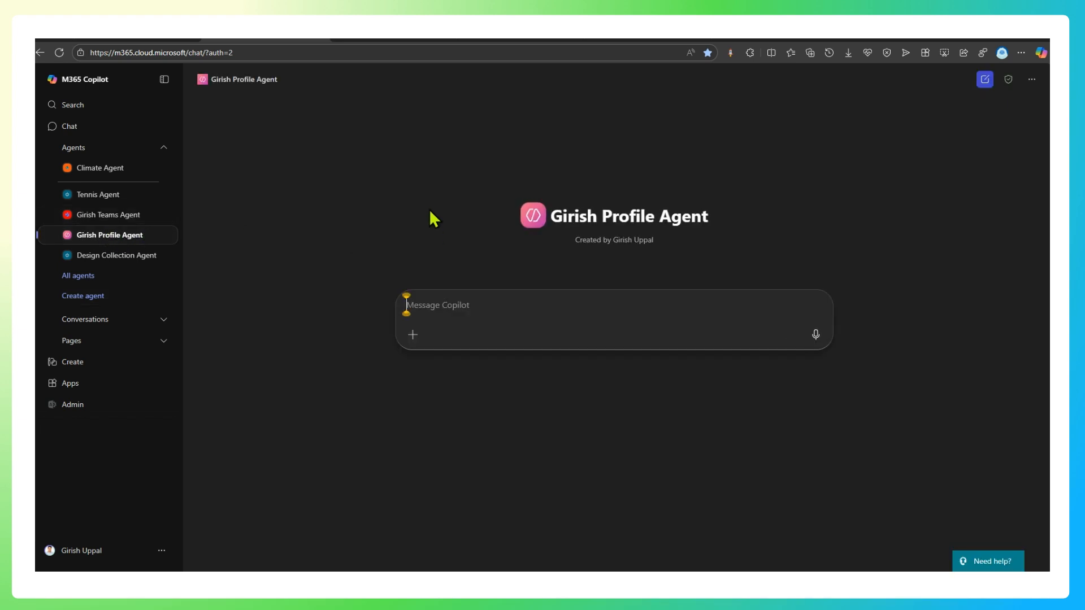
left_click(1032, 80)
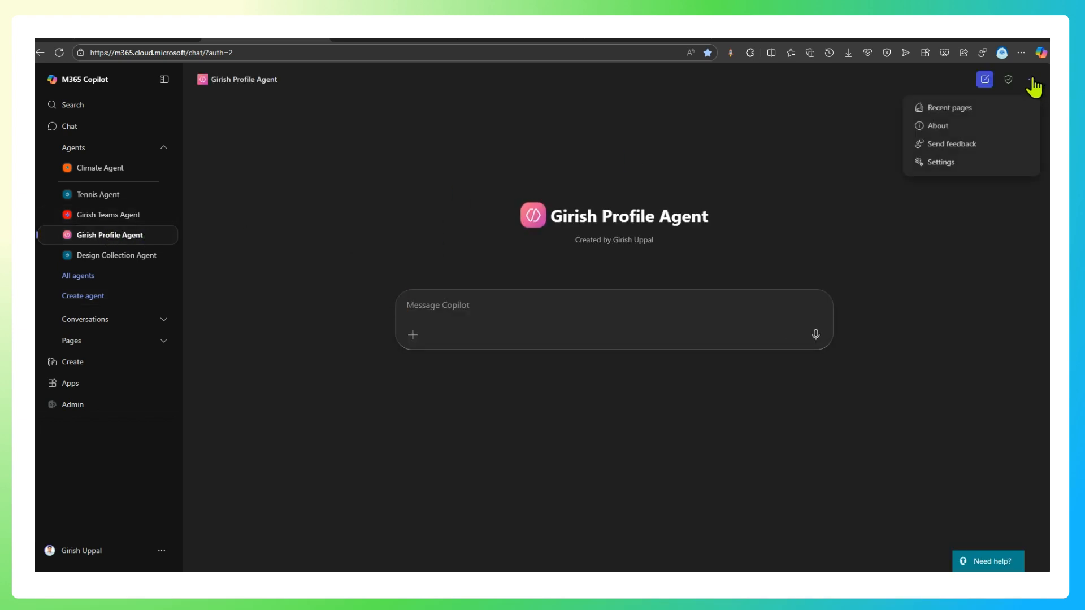
left_click(940, 162)
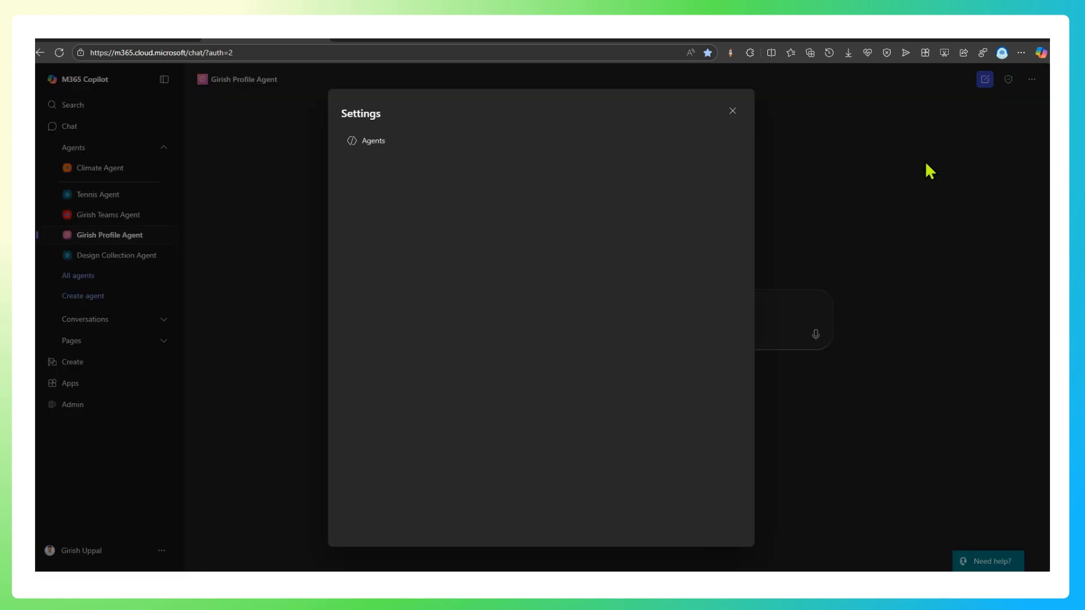
left_click(384, 142)
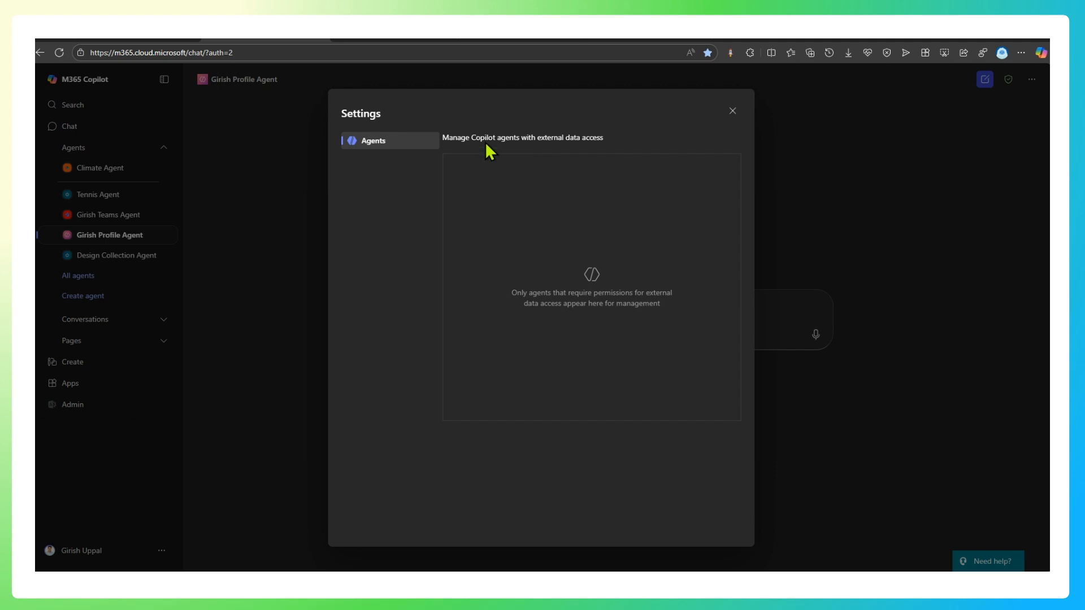
- Read the notes about managing agents with external data access and close the settings
left_click_drag(540, 148, 599, 137)
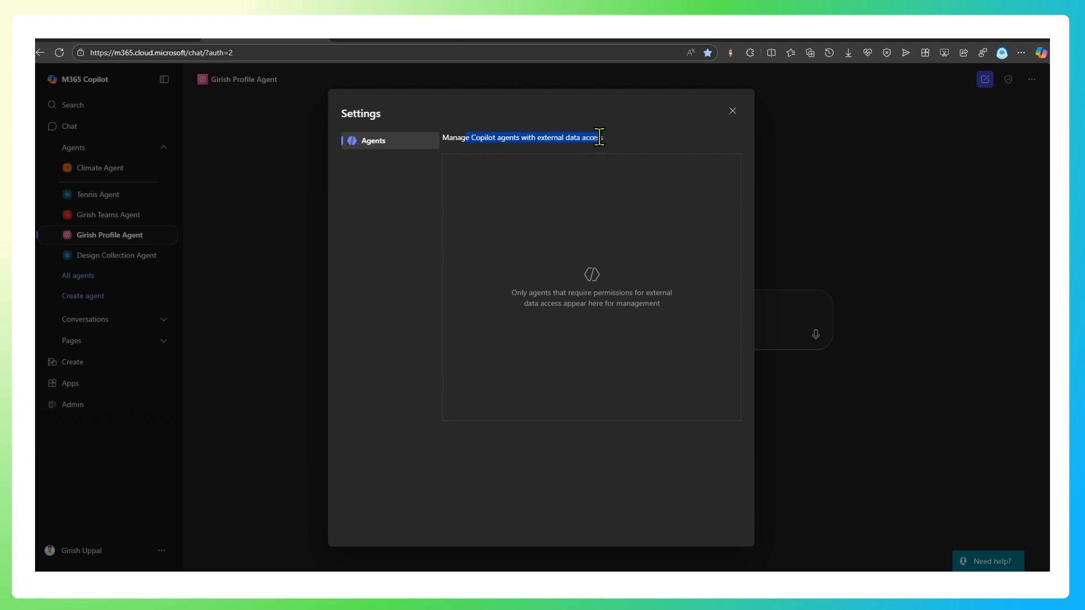
left_click_drag(511, 292, 666, 302)
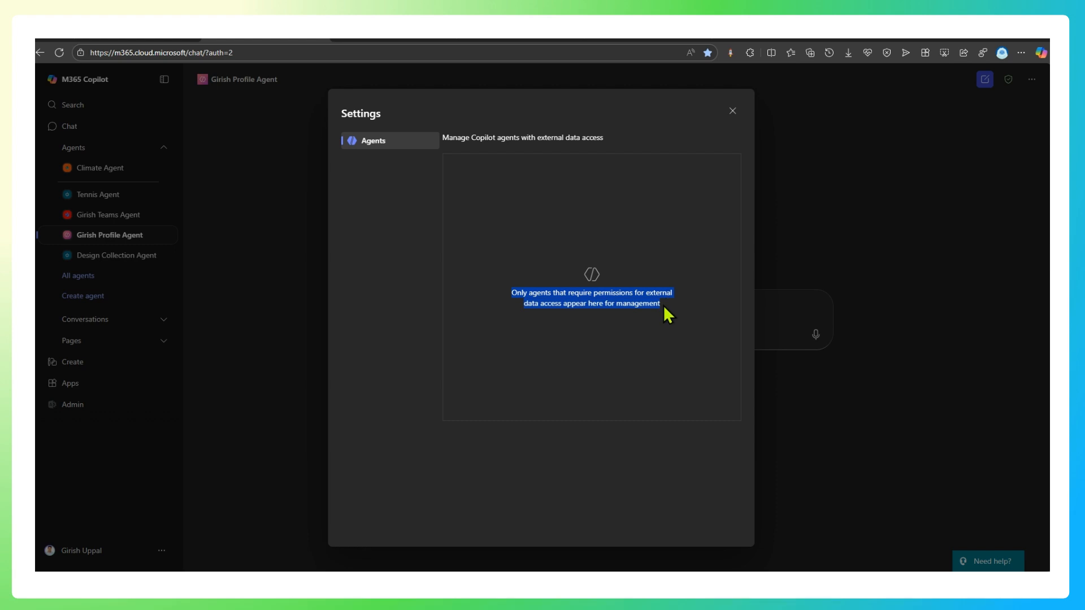
left_click(653, 328)
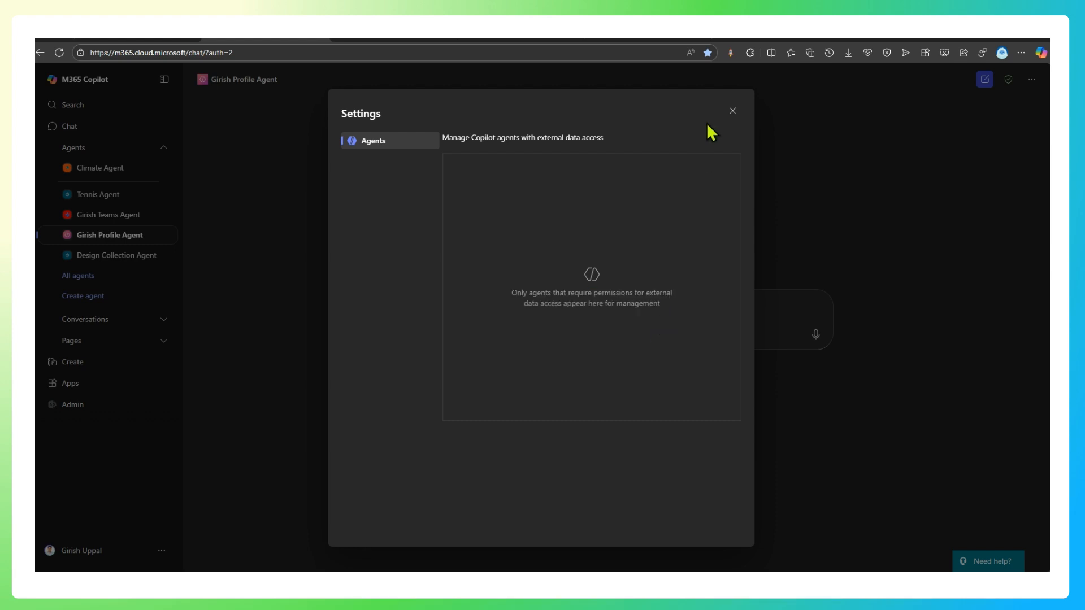
left_click(733, 111)
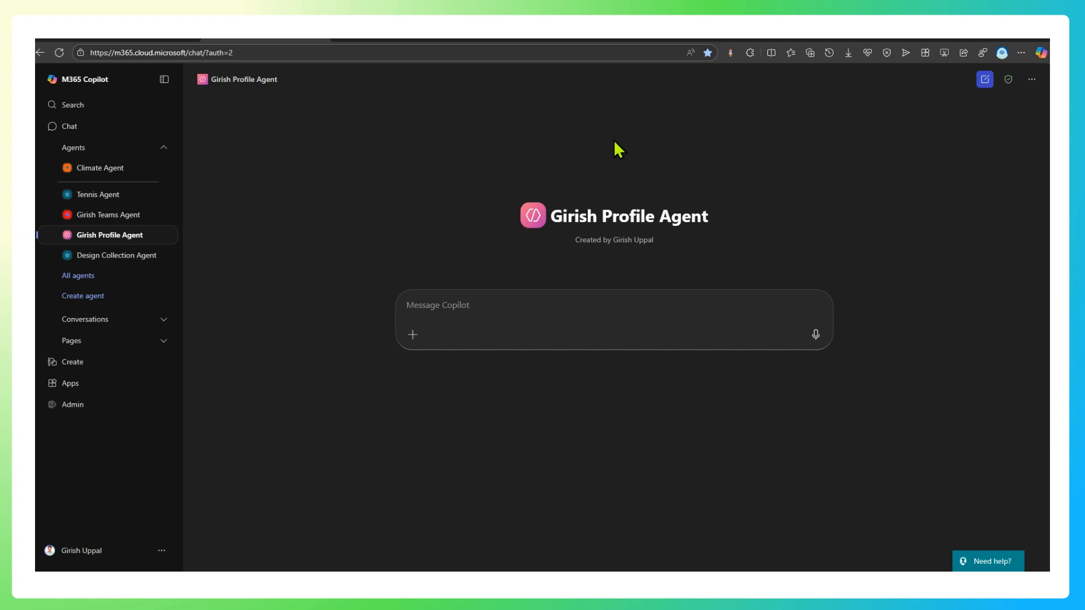
- Switch to the Microsoft 365 admin center, open the Copilot overview, and look through the available Copilot experiences
left_click(487, 40)
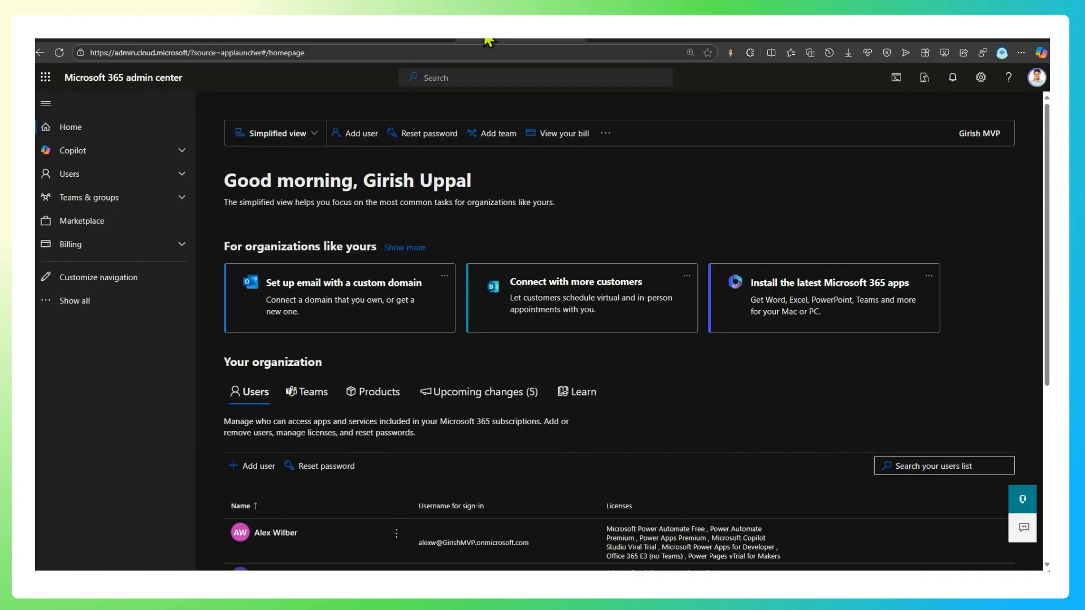
left_click(108, 150)
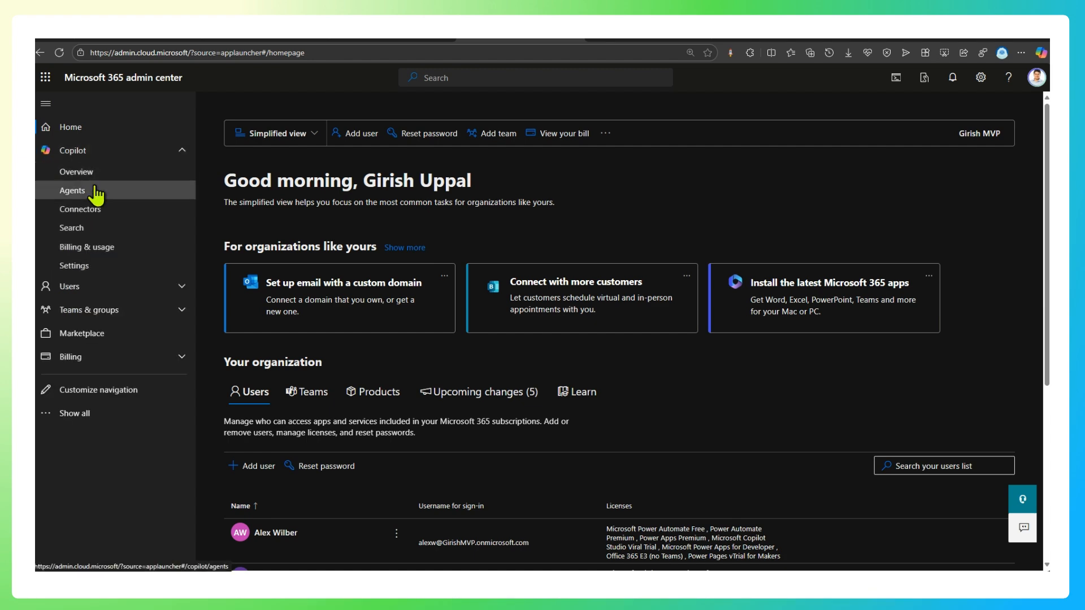
left_click(103, 177)
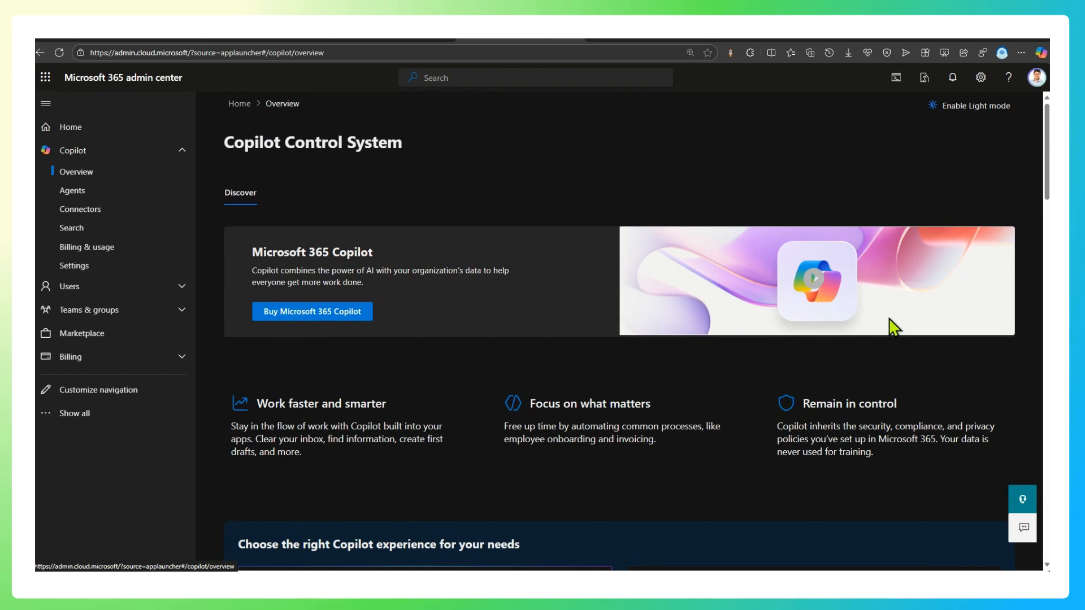
scroll(889, 319, "down", 5)
scroll(890, 319, "down", 5)
scroll(887, 323, "up", 5)
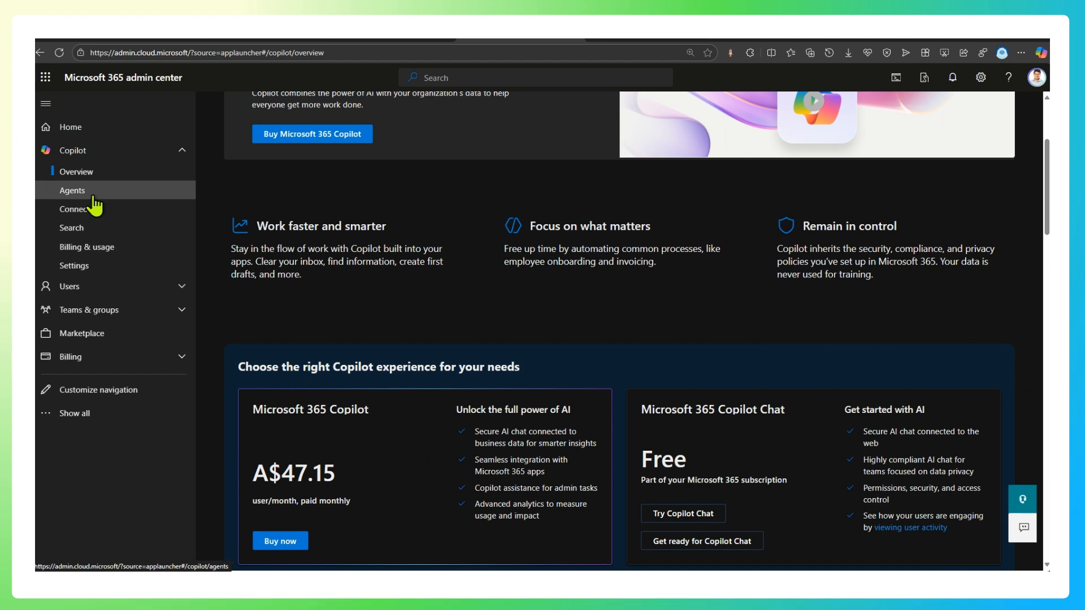
- Open the Copilot agent inventory and examine the listed agents' types, availability, supported apps and publishers
left_click(105, 193)
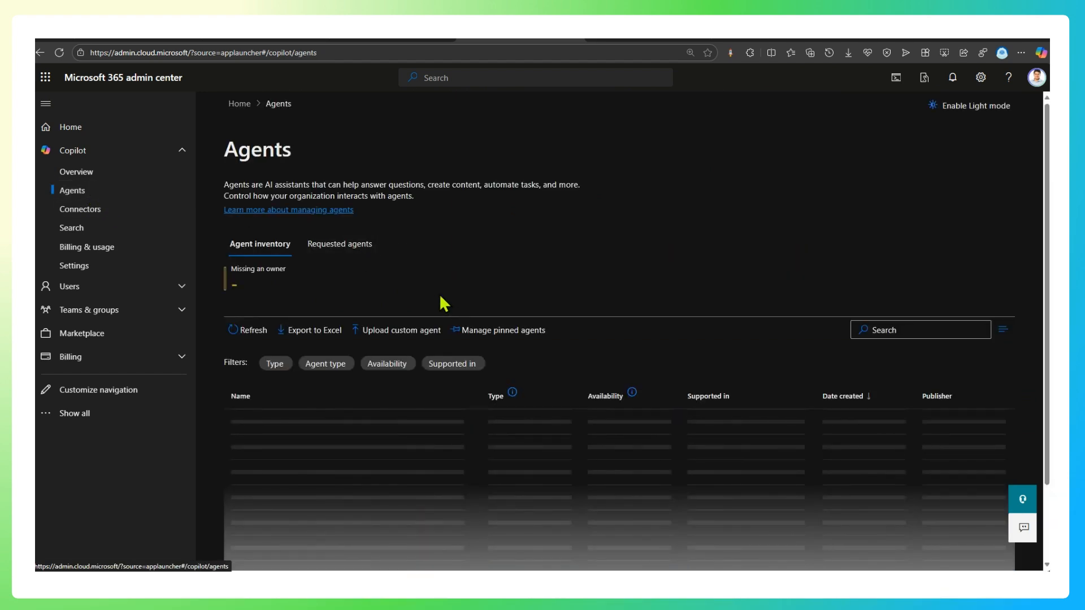
scroll(430, 308, "down", 2)
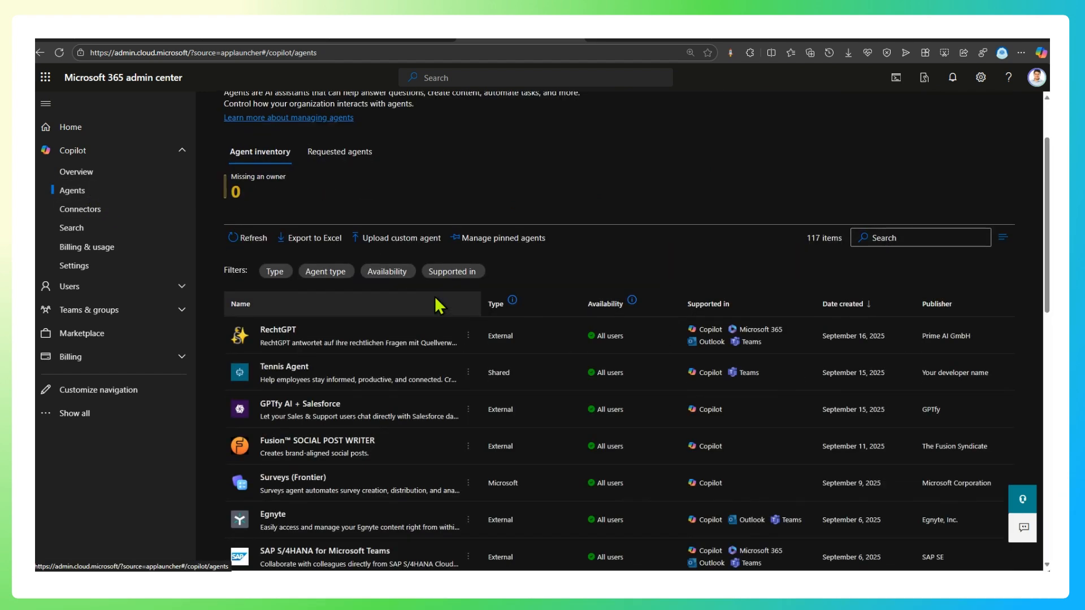
scroll(435, 297, "down", 8)
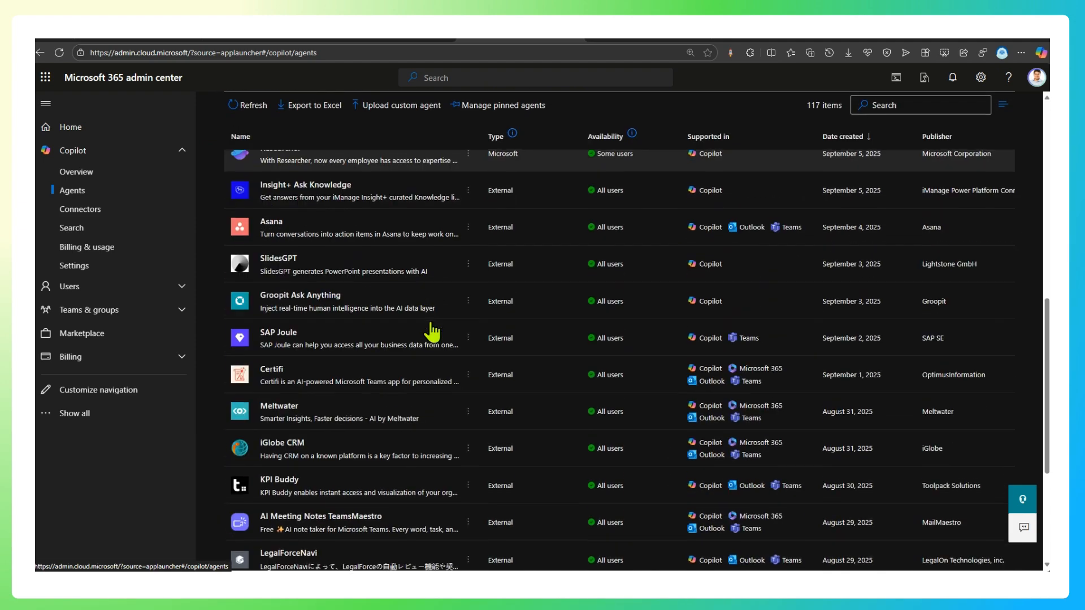
scroll(430, 321, "down", 7)
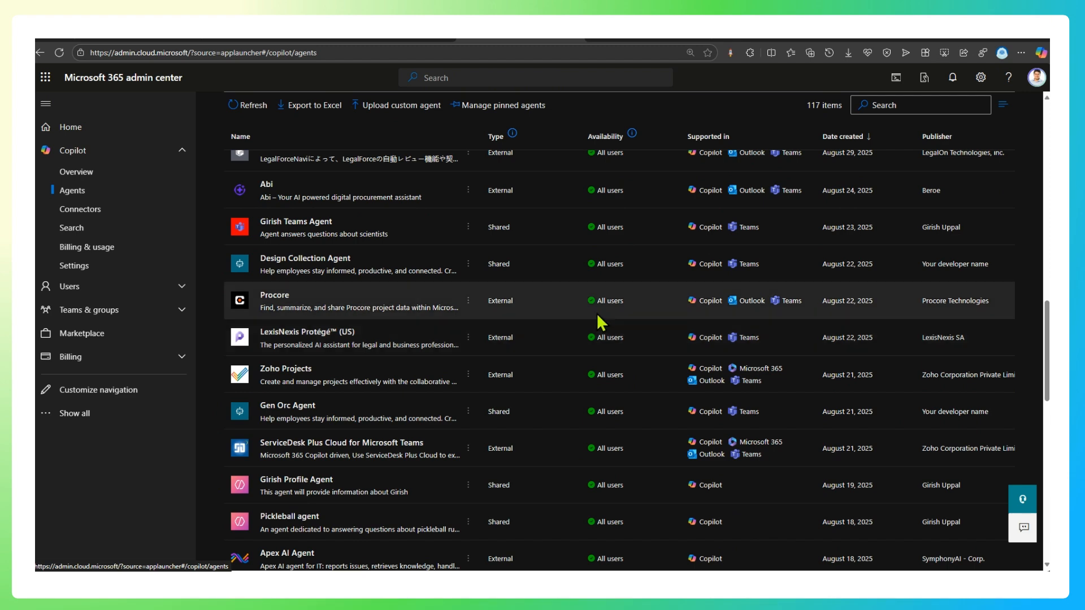
scroll(699, 307, "down", 2)
scroll(703, 305, "up", 4)
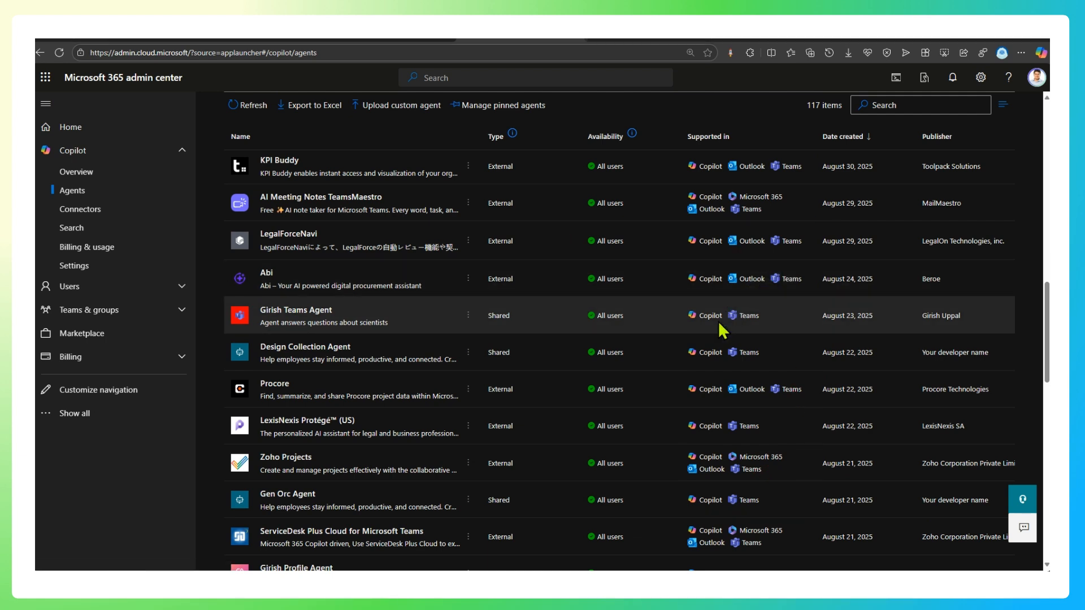
scroll(727, 395, "down", 3)
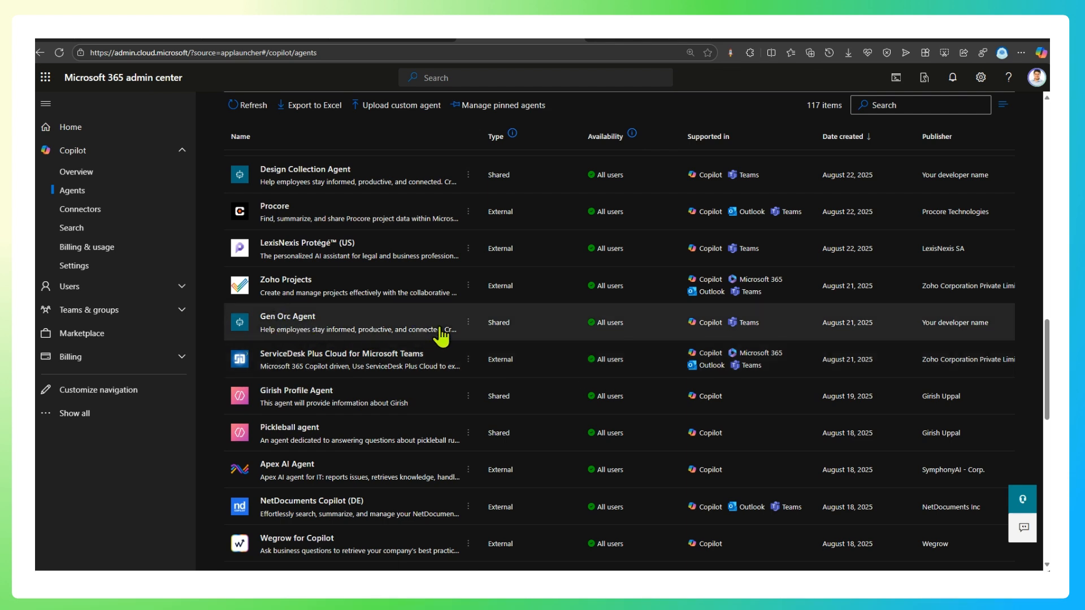
- Open the block settings for Gen Orc Agent, read what blocking does, and close them without saving
left_click(475, 343)
left_click_drag(534, 171, 795, 171)
left_click(636, 171)
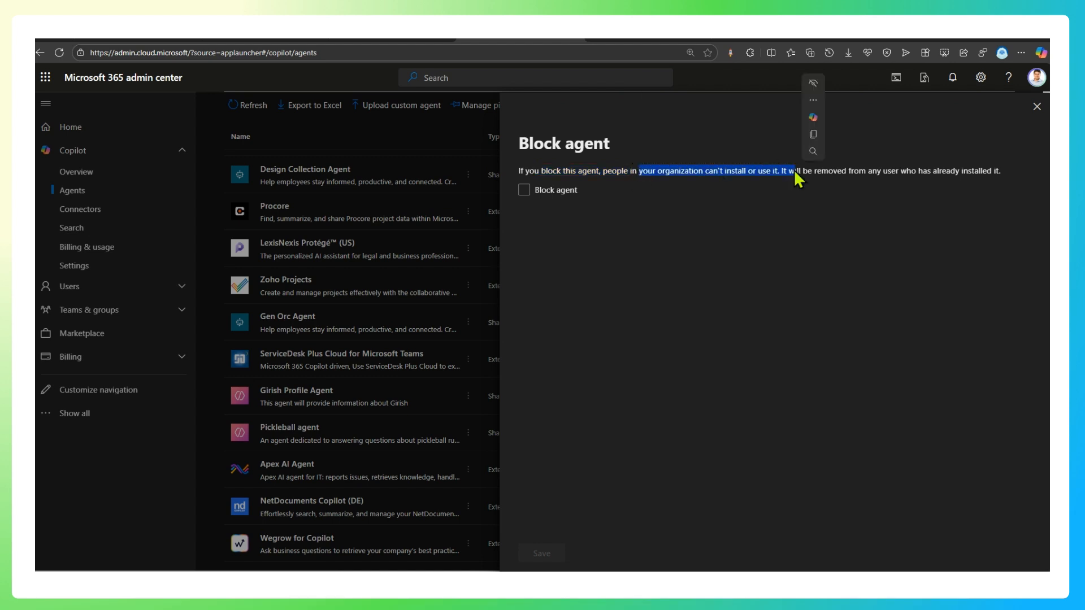
left_click(528, 195)
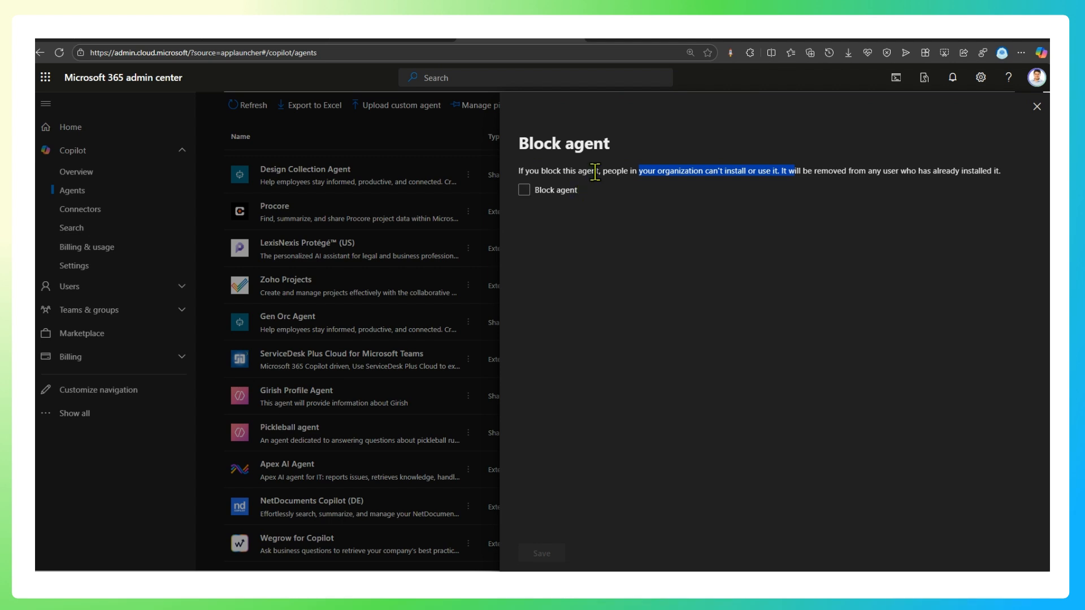
left_click(1037, 106)
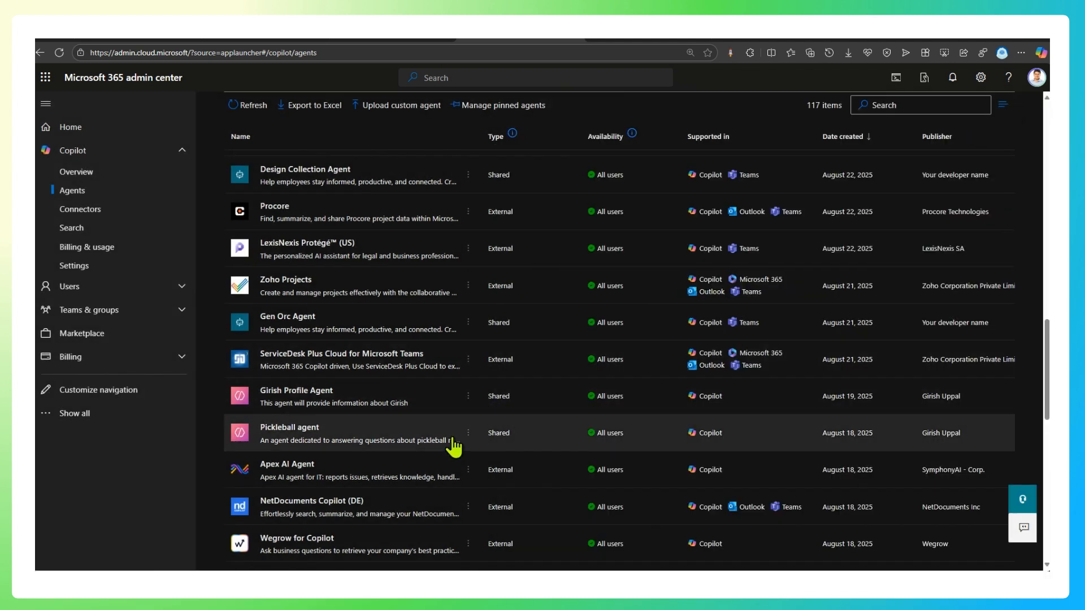
- Compare the management actions offered for Pickleball agent and Gen Orc Agent, and look further down the inventory
left_click(469, 433)
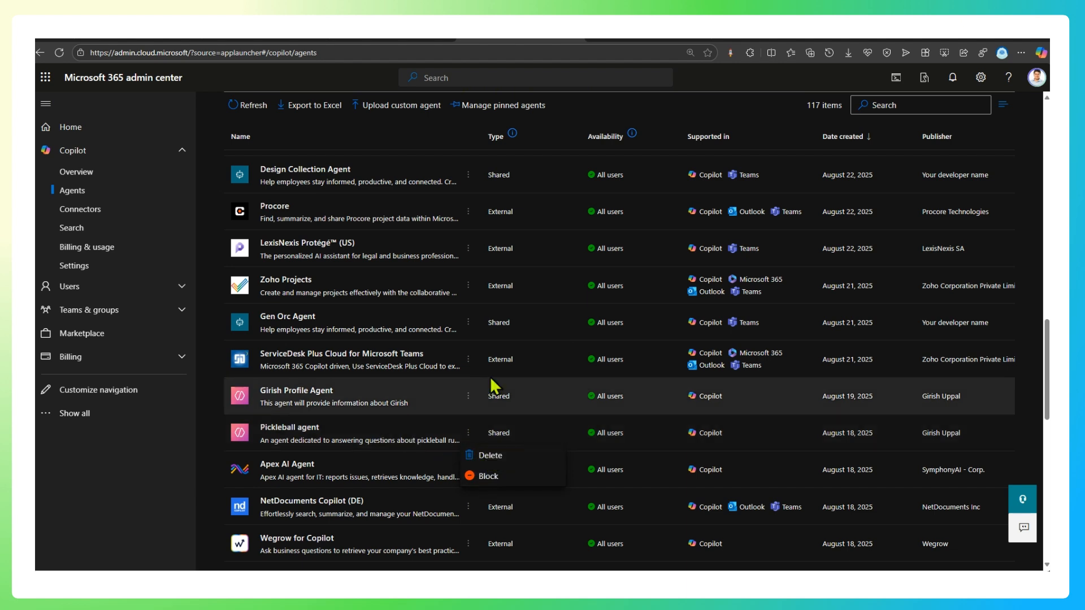
left_click(469, 322)
left_click(471, 322)
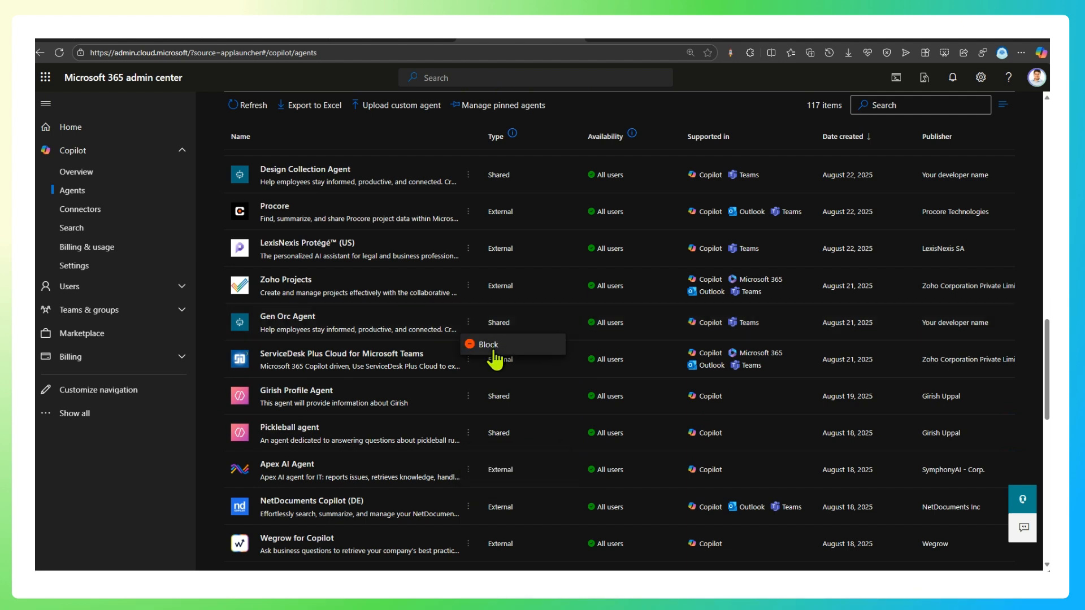
left_click(469, 435)
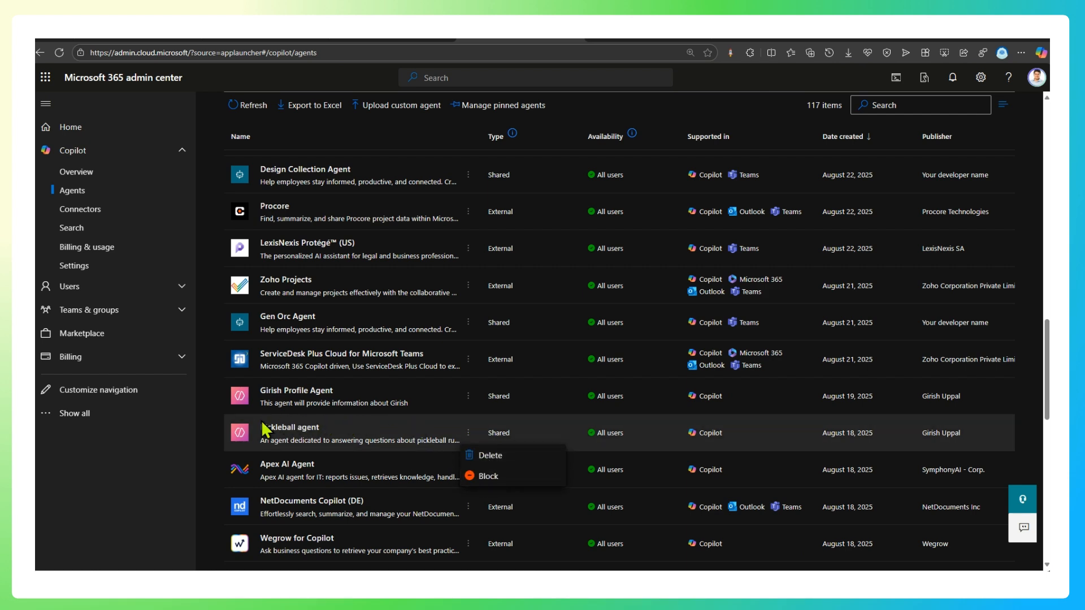
mouse_move(263, 440)
left_mouse_down()
mouse_move(394, 427)
mouse_move(243, 418)
left_mouse_up()
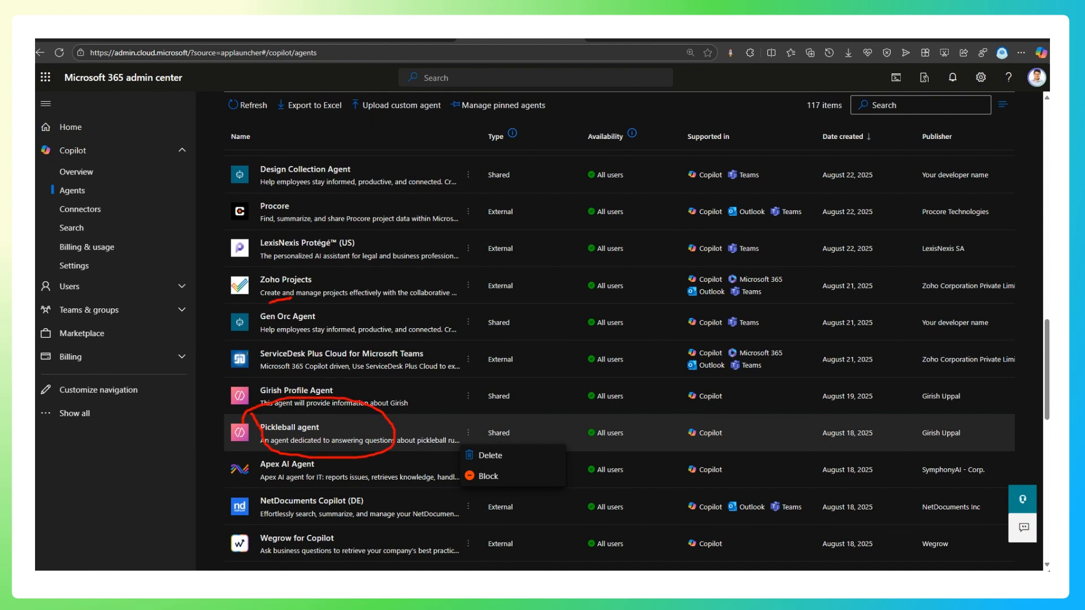
left_click_drag(287, 345, 340, 308)
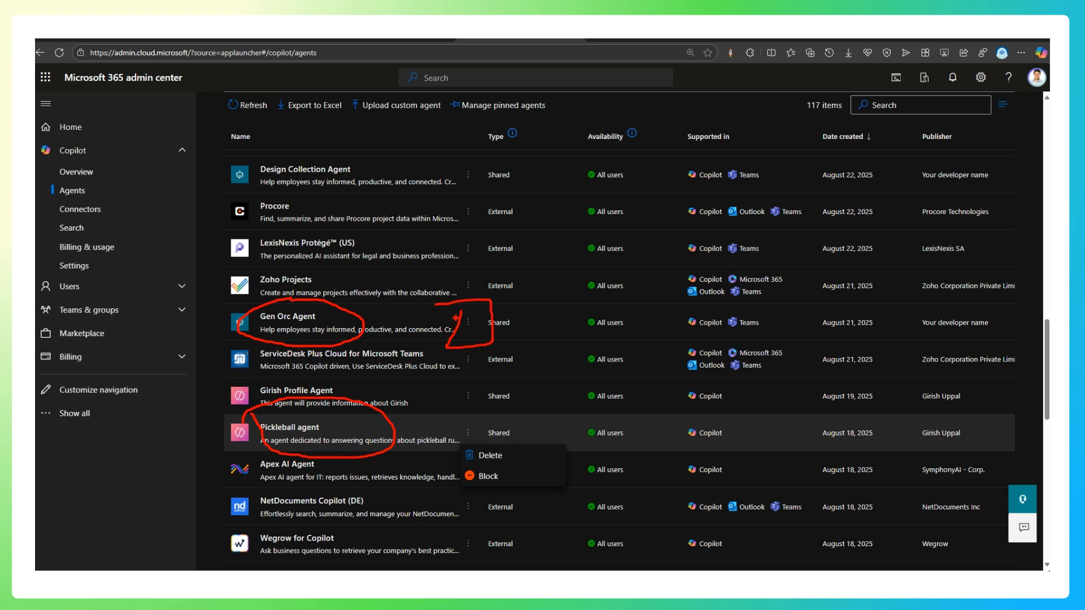
scroll(444, 316, "down", 12)
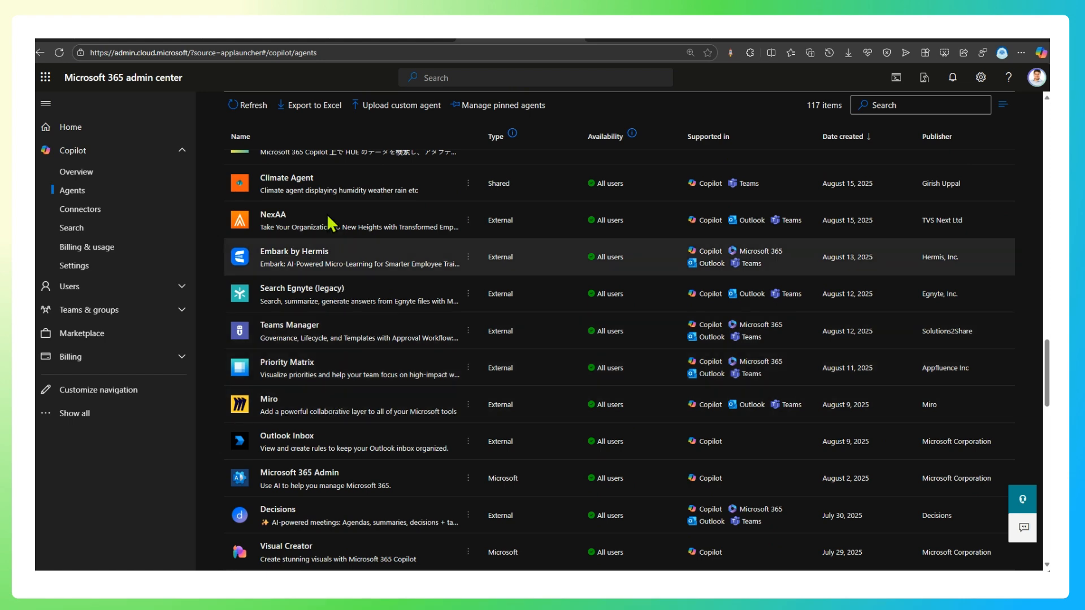
- Switch to Copilot Studio, open the agent creation page, and review the managed agents and agent templates
left_click(161, 39)
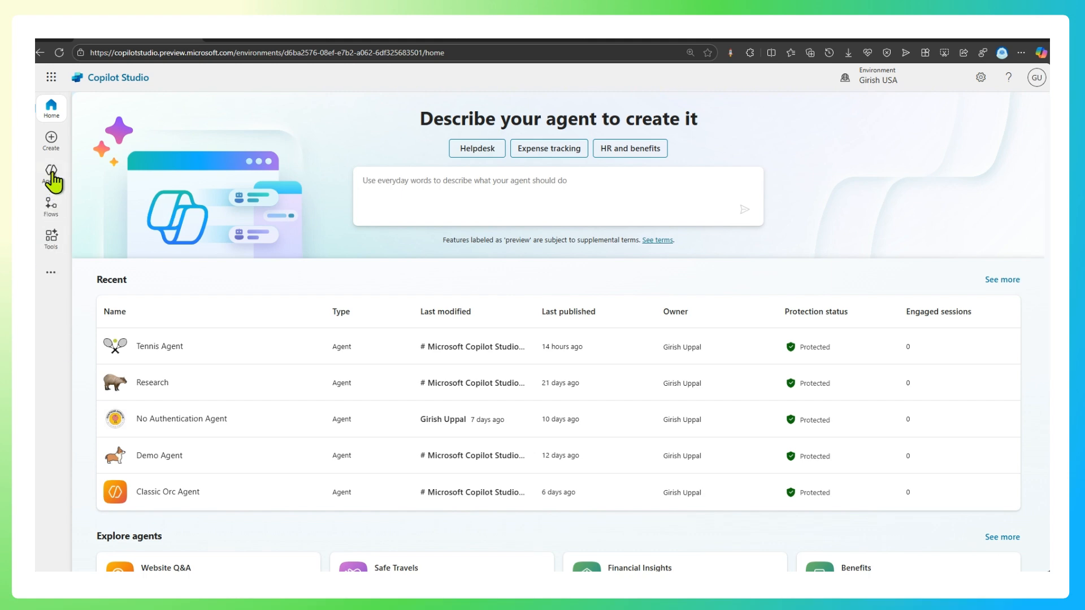
left_click(49, 146)
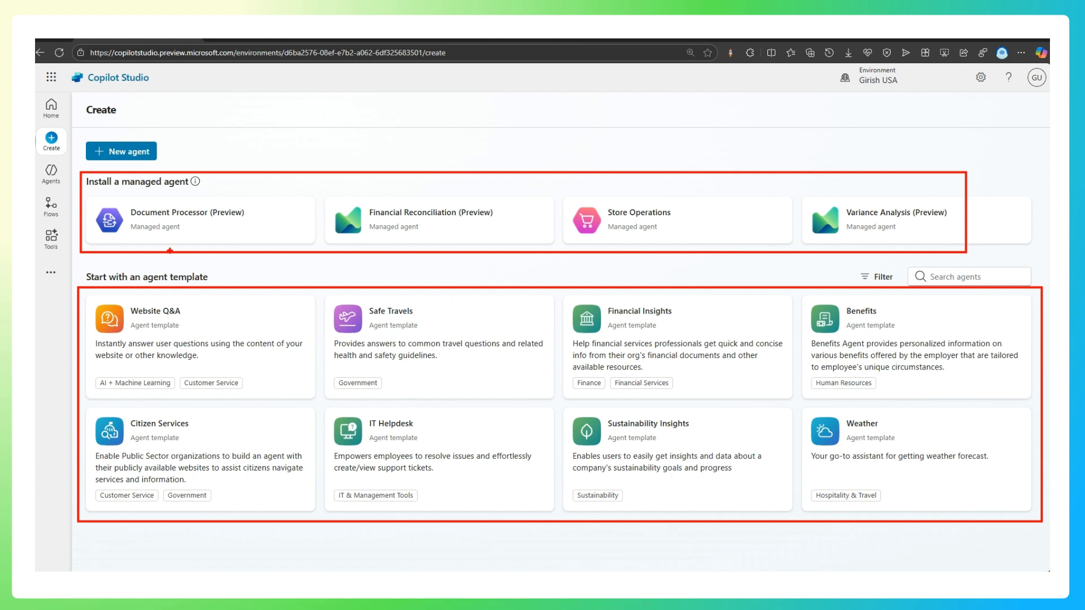
left_click_drag(225, 196, 272, 165)
left_click_drag(257, 341, 334, 307)
key("Escape")
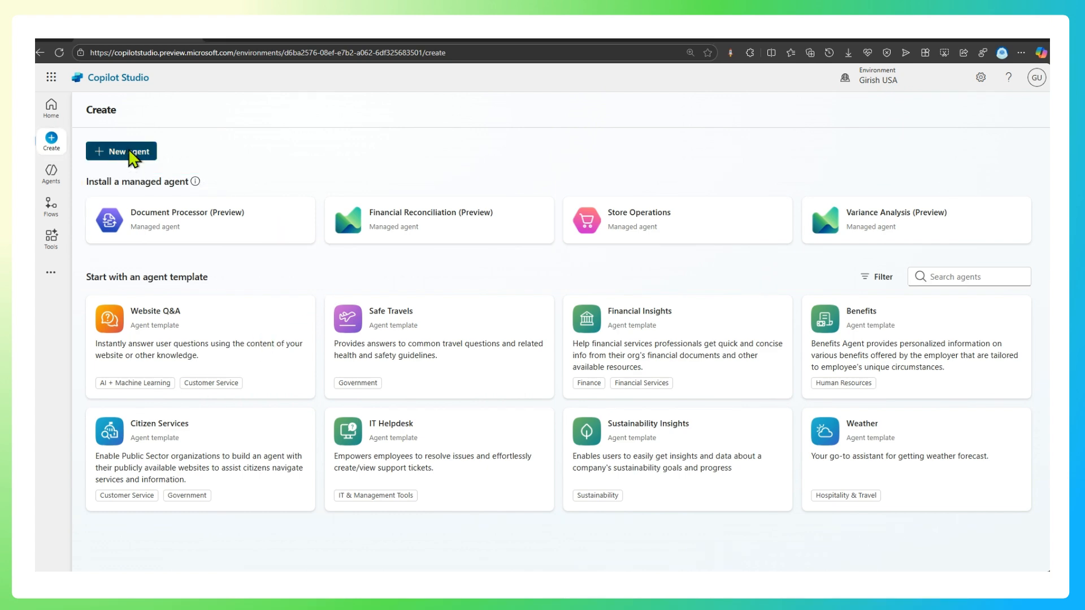
- Start a new blank agent, switch from describing to configuring it, and look over its name, description and instructions fields
left_click(128, 154)
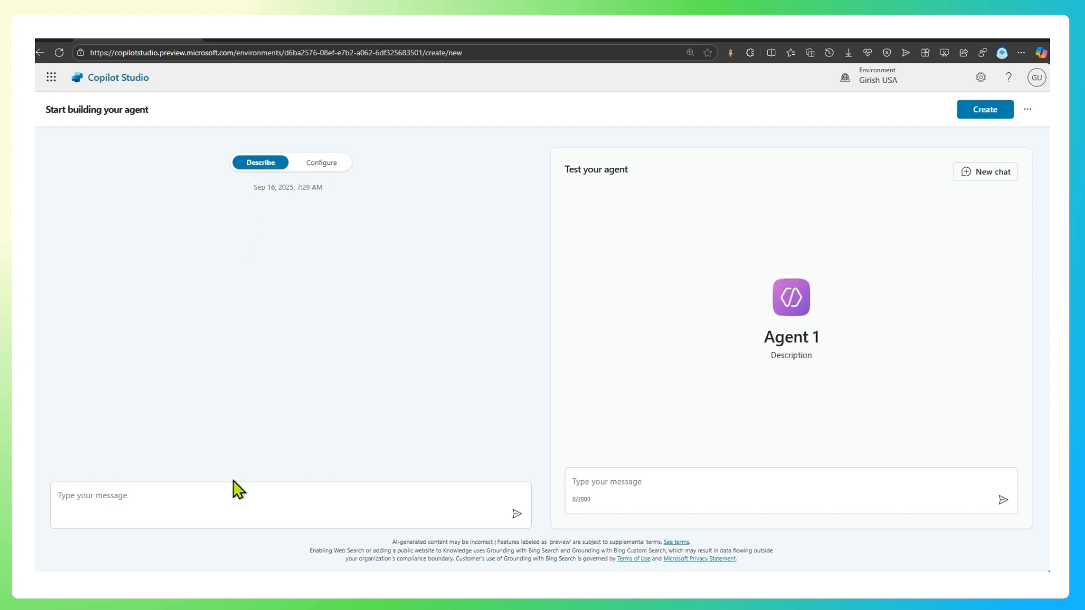
left_click(202, 498)
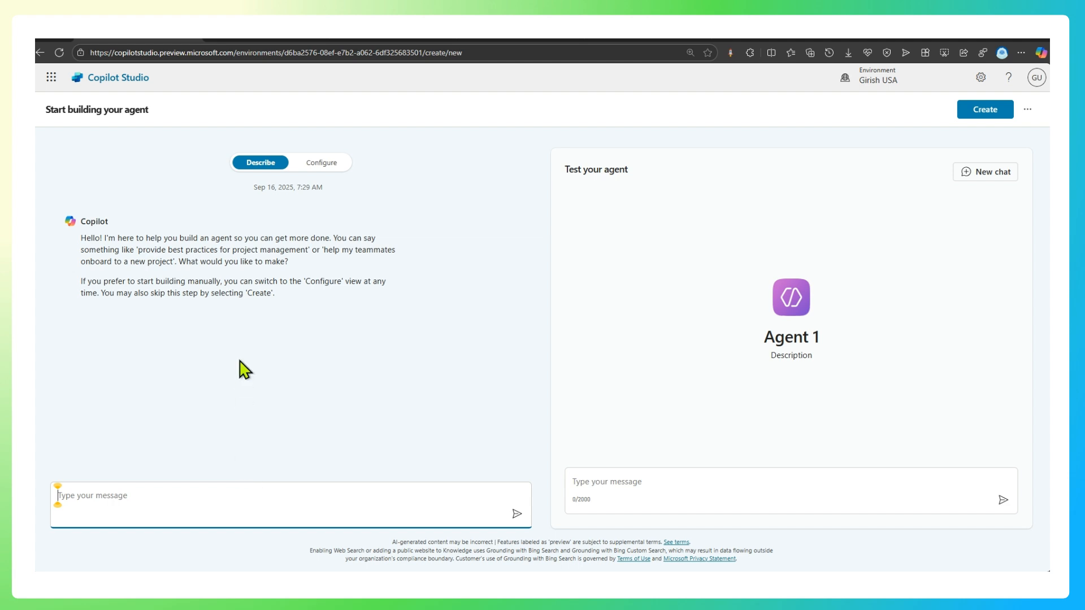
left_click(322, 164)
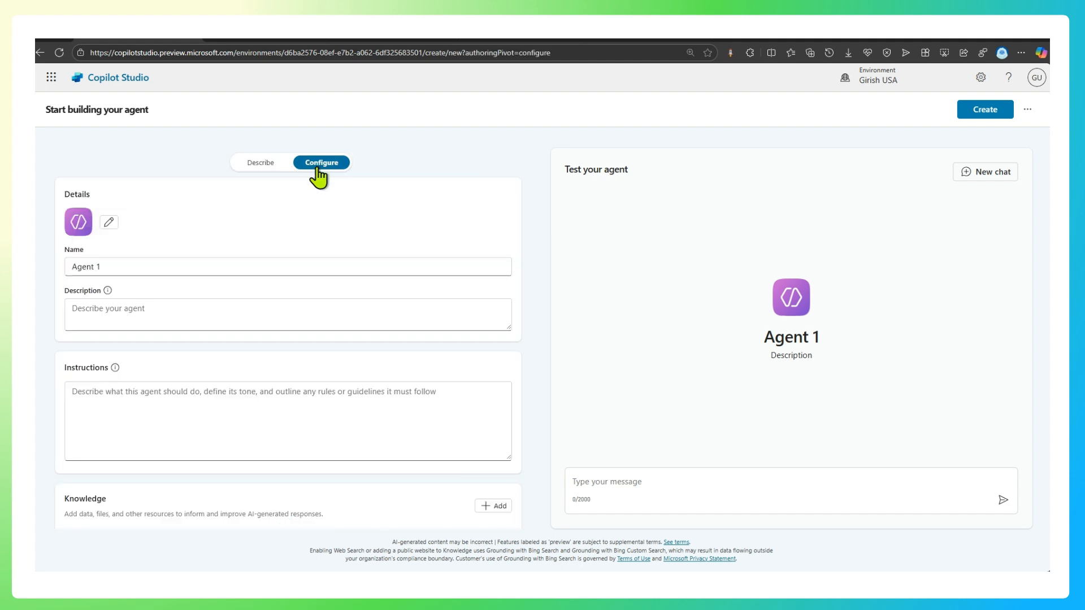
left_click(113, 268)
left_click(128, 314)
scroll(133, 365, "down", 3)
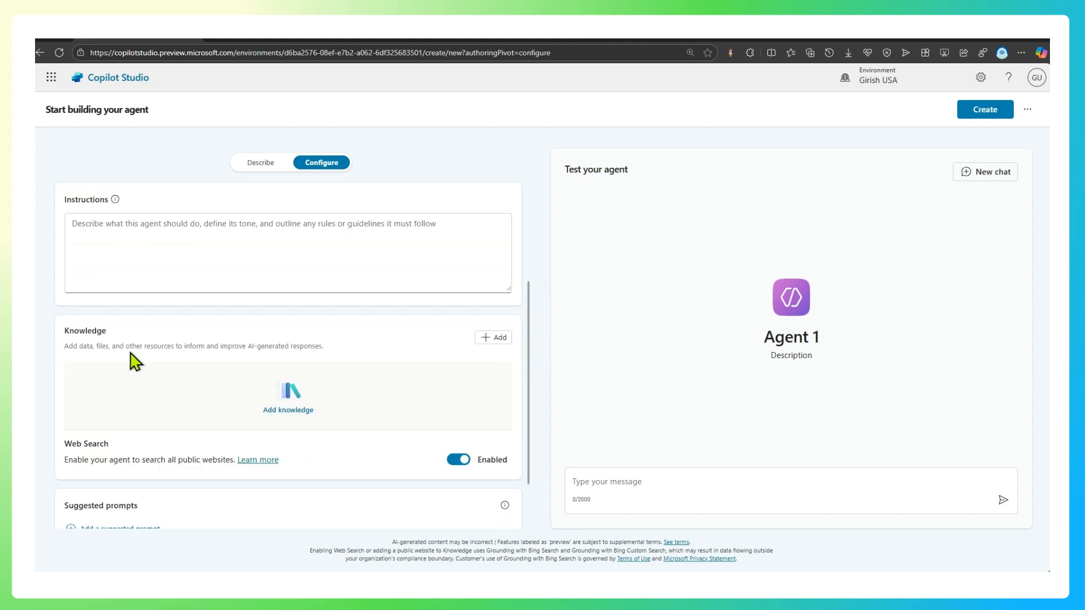
left_click(117, 240)
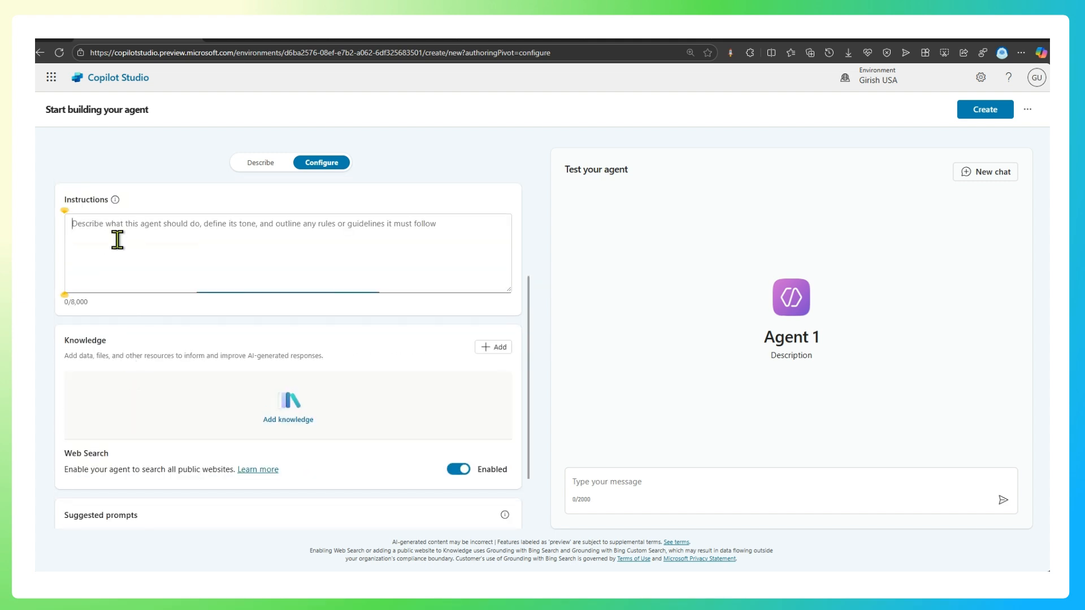
- Review the knowledge sources available for the new agent, cancel without adding any, and view the remaining configuration sections
left_click(489, 338)
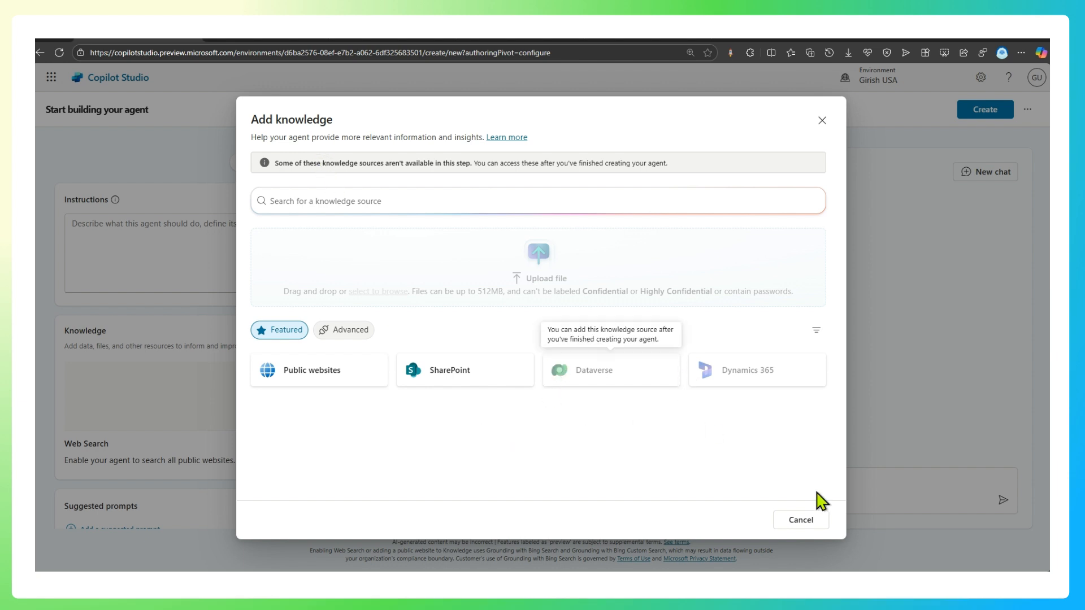
left_click(820, 523)
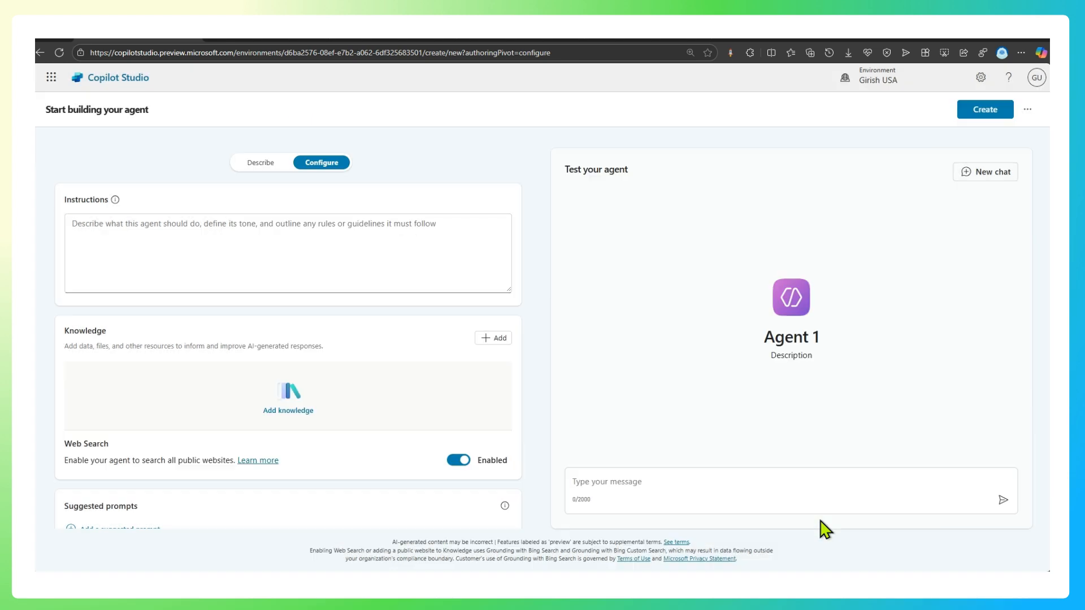
scroll(477, 395, "down", 2)
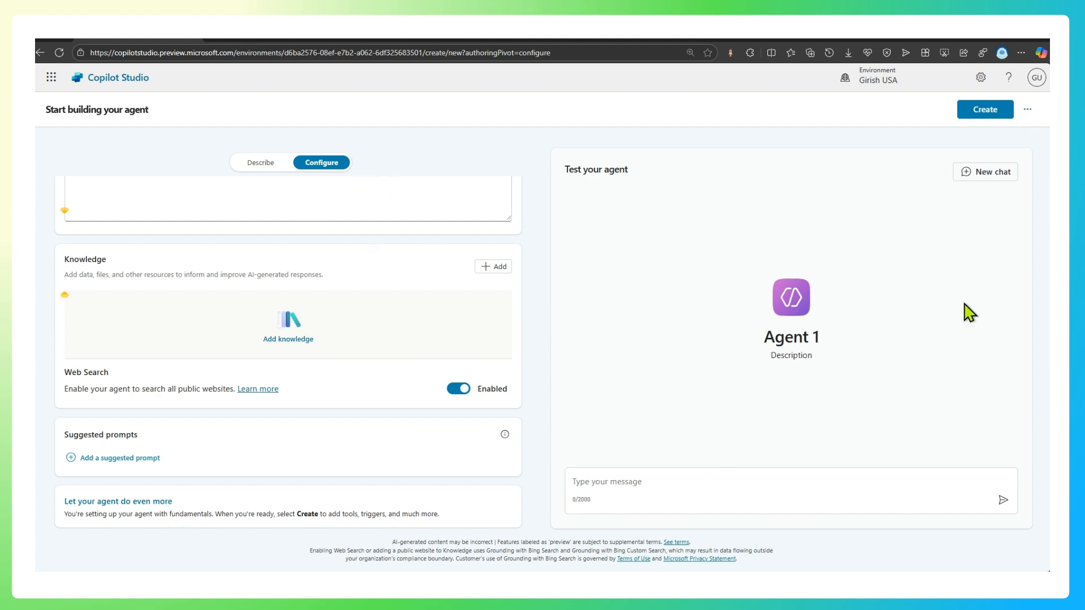
- Open the new agent's language settings, check the language selection, and cancel without updating
left_click(1027, 109)
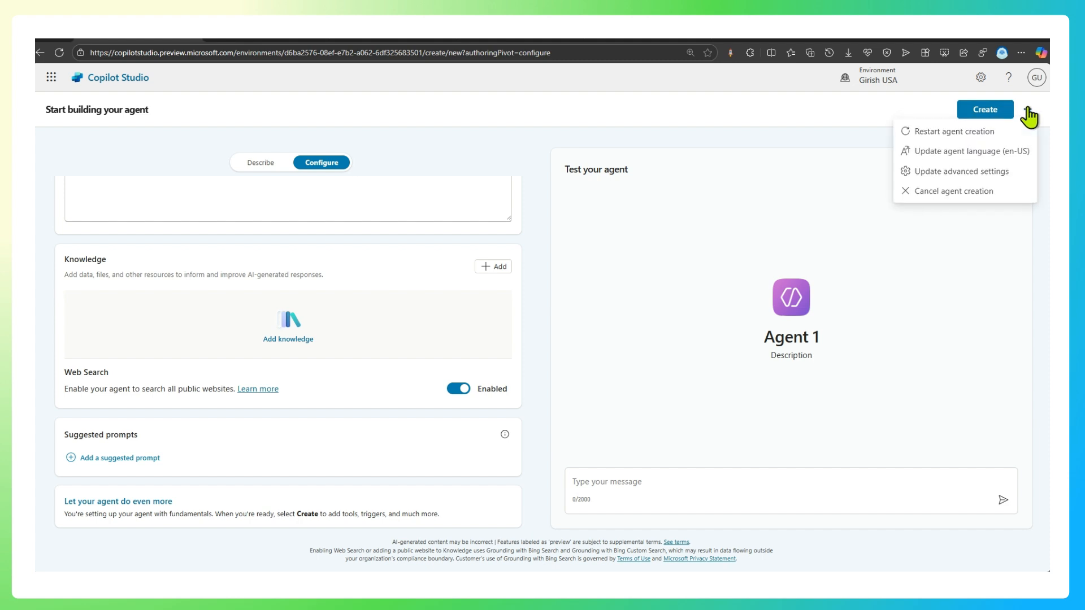
left_click(976, 152)
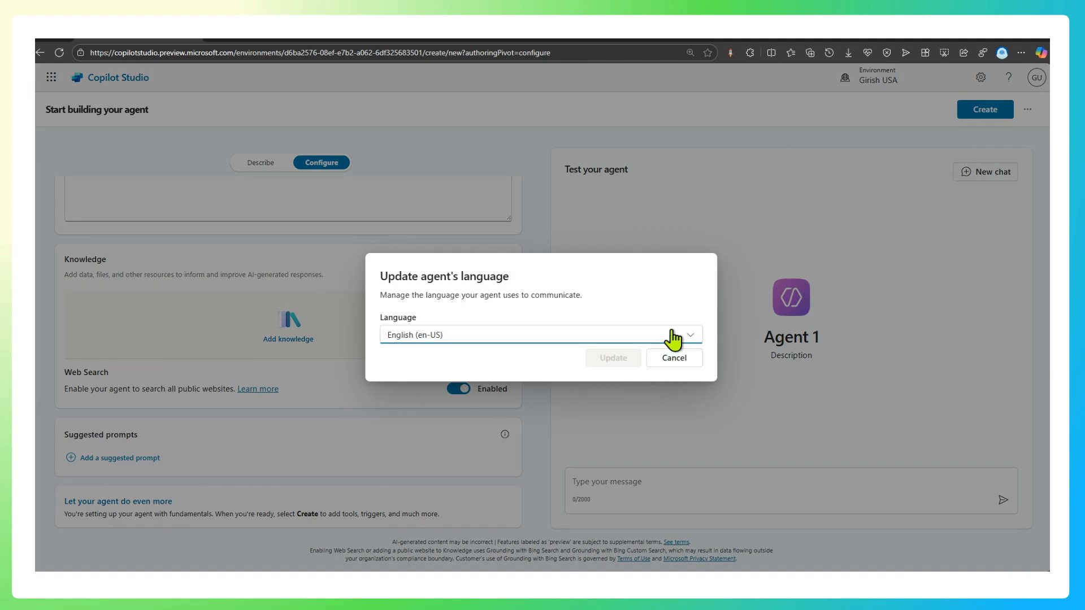
left_click(673, 338)
left_click(676, 337)
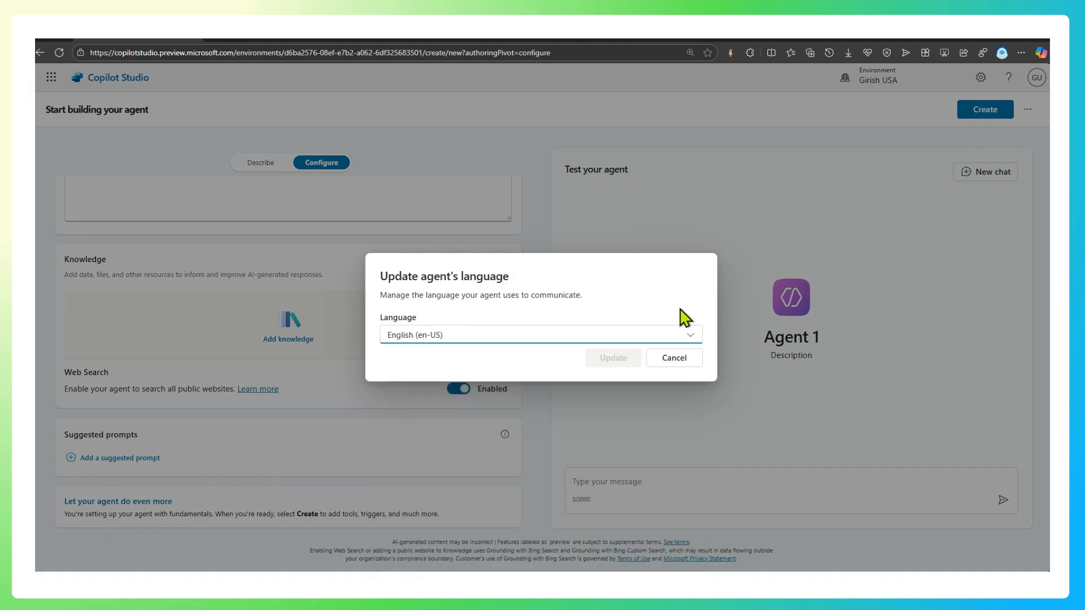
left_click(681, 360)
- Open the new agent's advanced settings, review the solution choices and schema name, and cancel without updating
left_click(1028, 110)
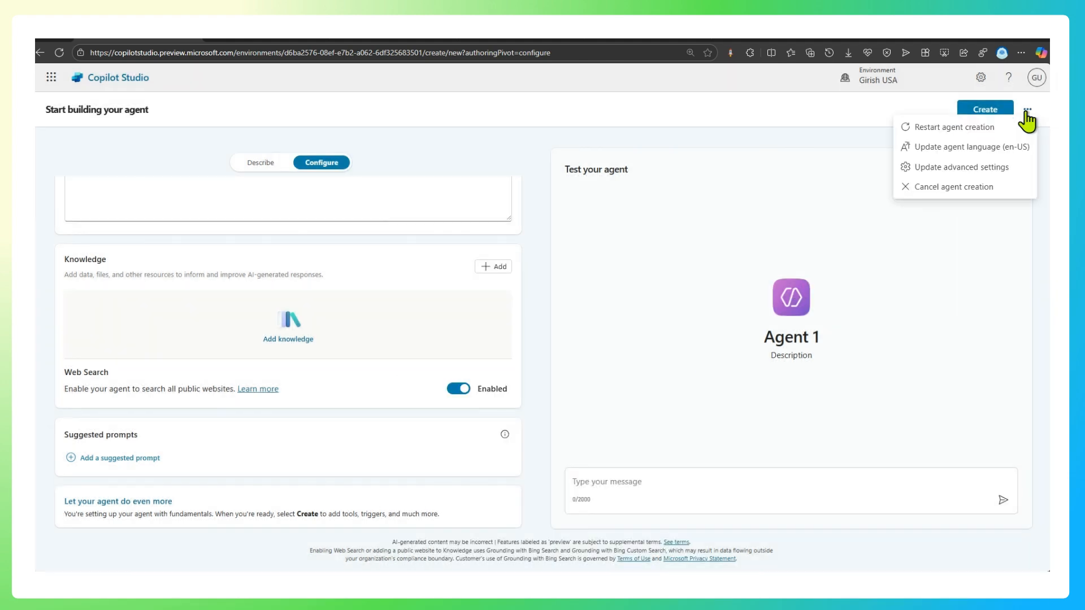
left_click(983, 176)
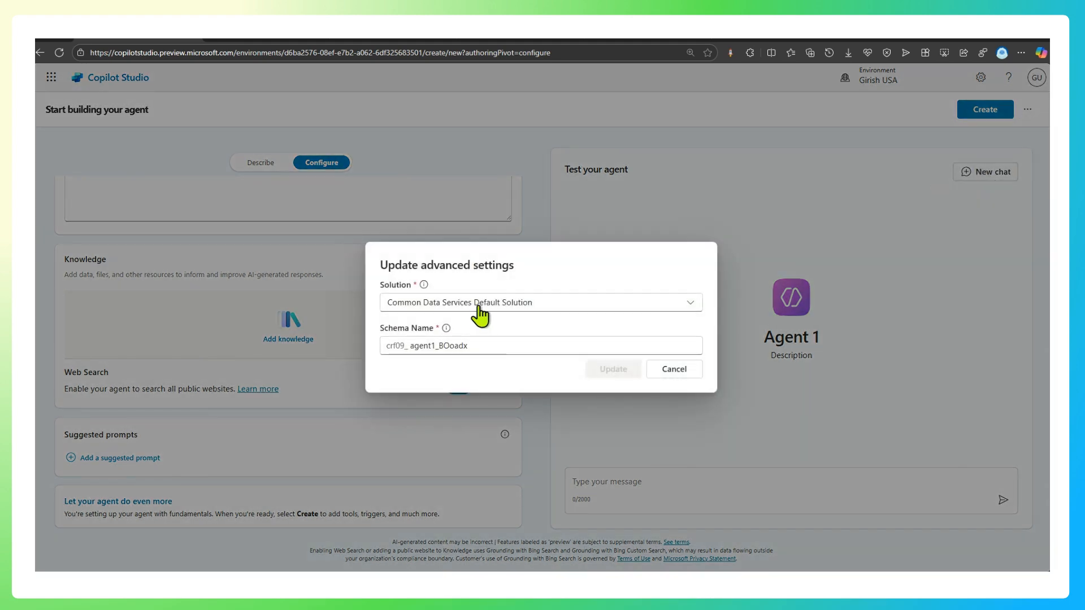
left_click(547, 305)
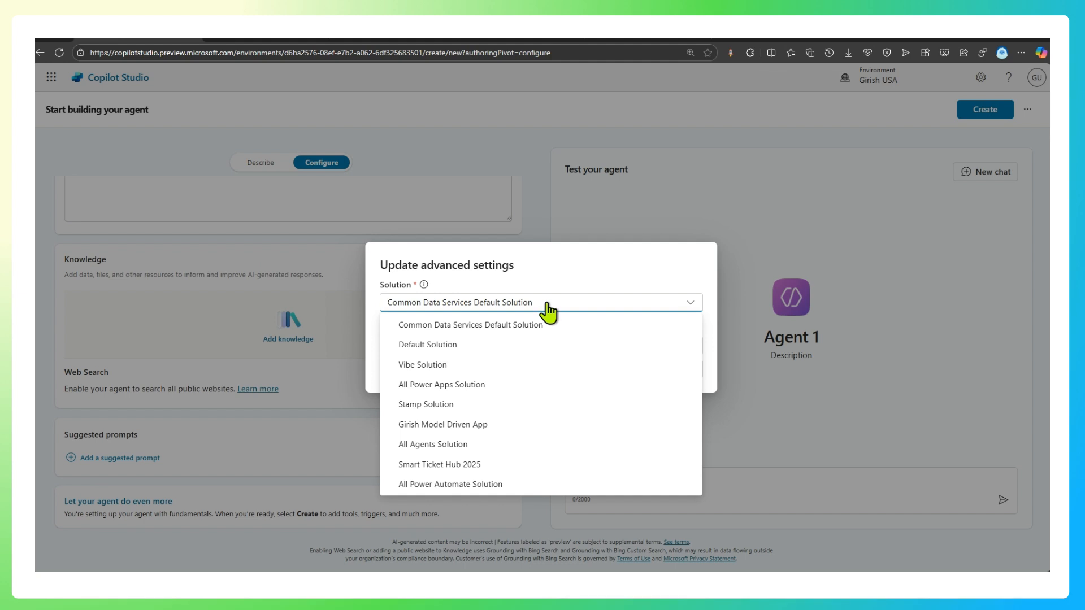
left_click(547, 312)
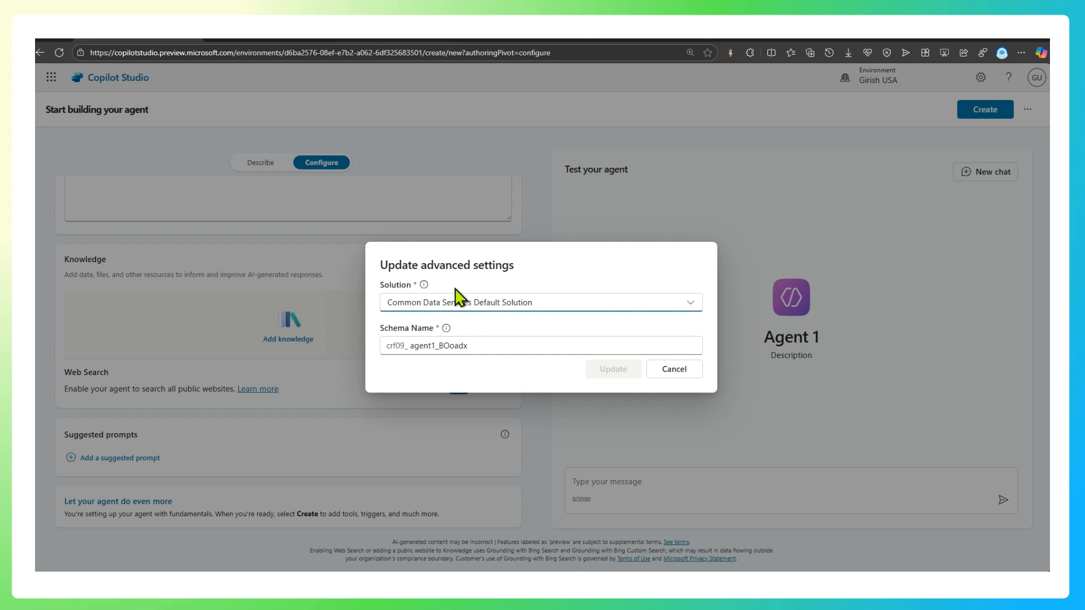
left_click_drag(473, 345, 411, 345)
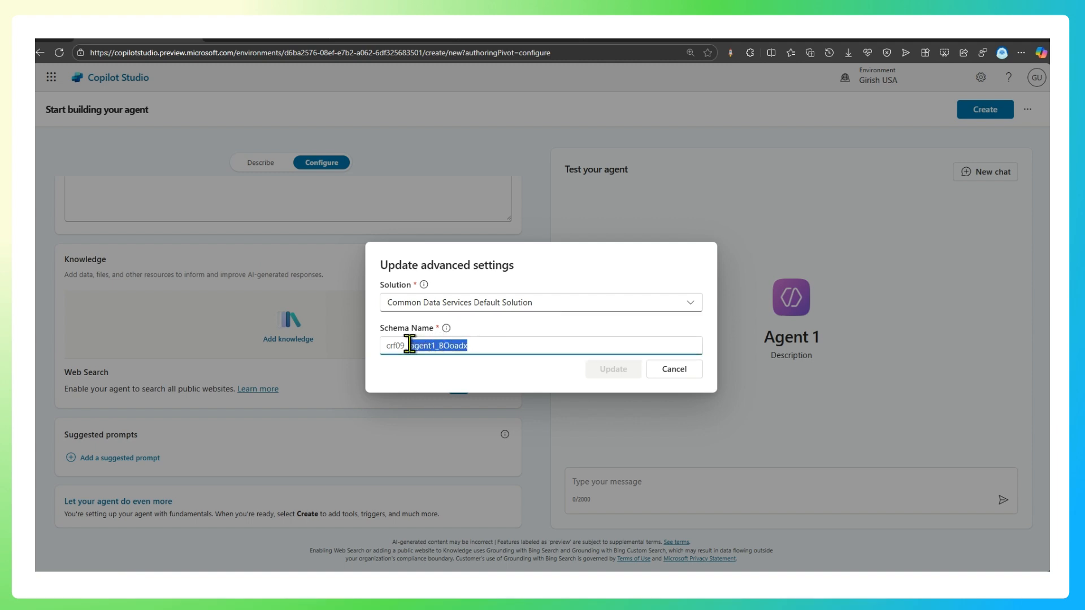
left_click(675, 369)
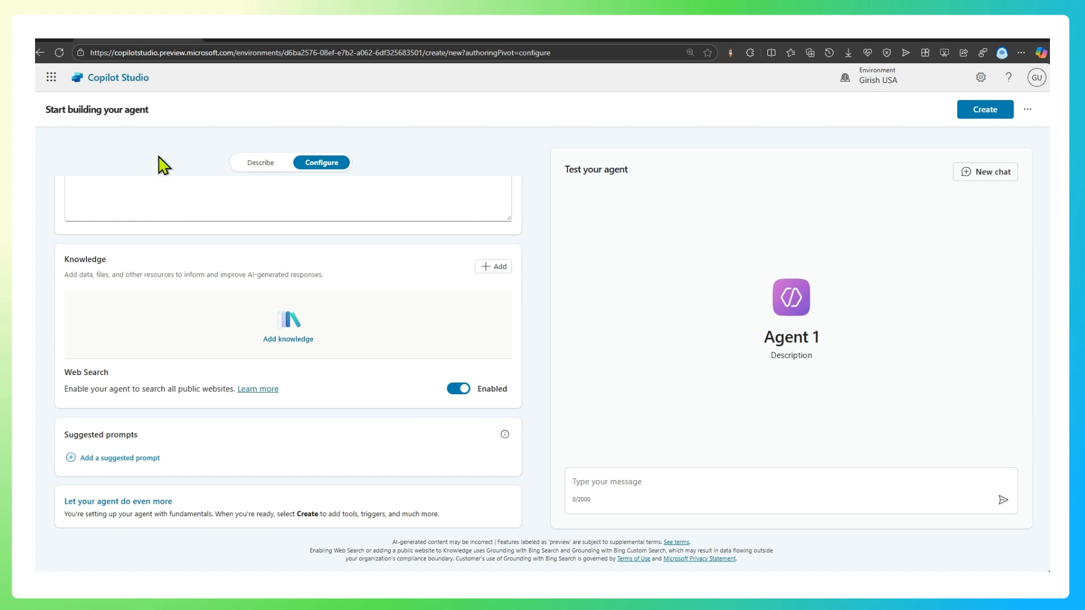
- Cancel the creation of the new agent and confirm discarding its progress
left_click(1028, 109)
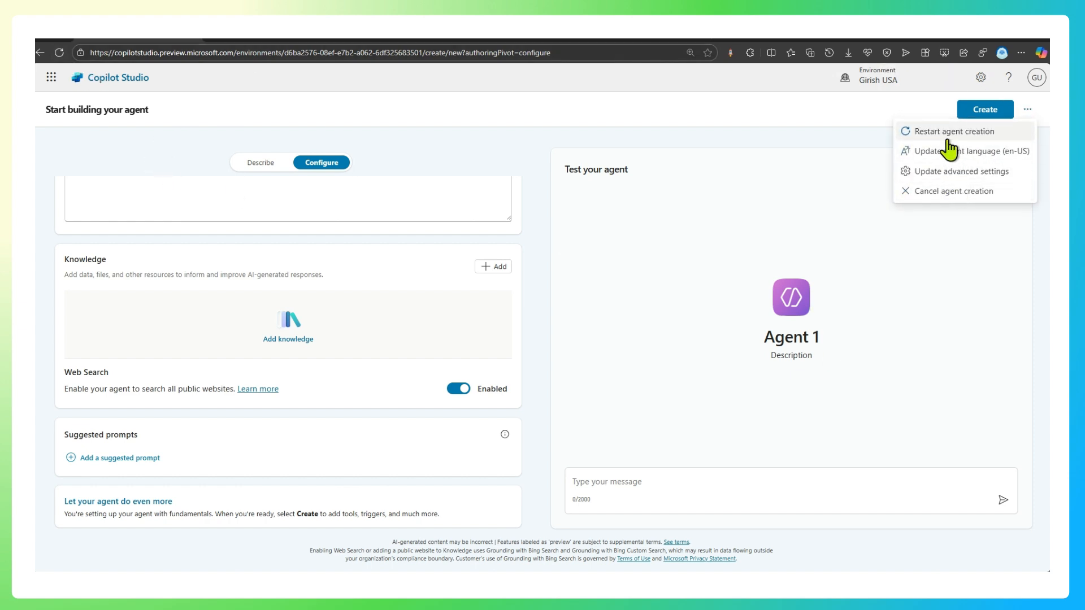
left_click(953, 191)
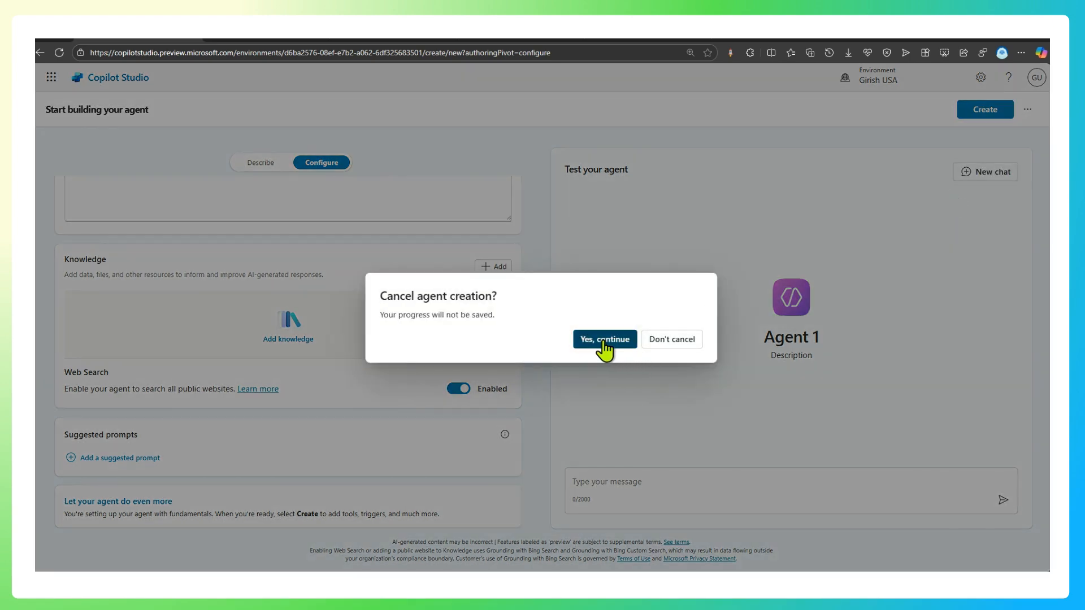
left_click(602, 339)
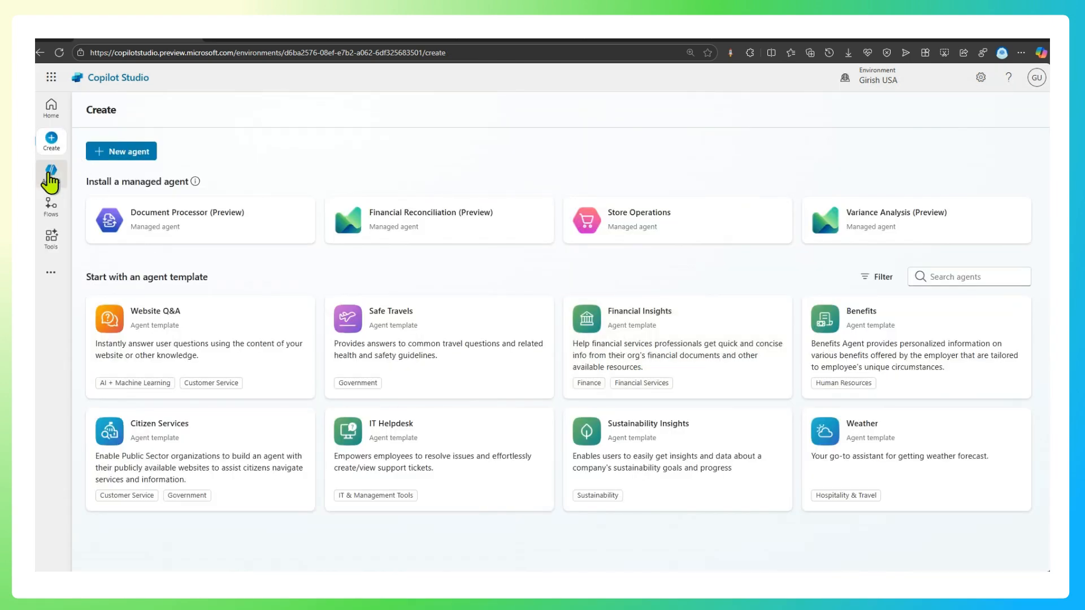
- Open Tennis Agent from the agents list, review its available knowledge sources, and cancel without adding any
left_click(51, 174)
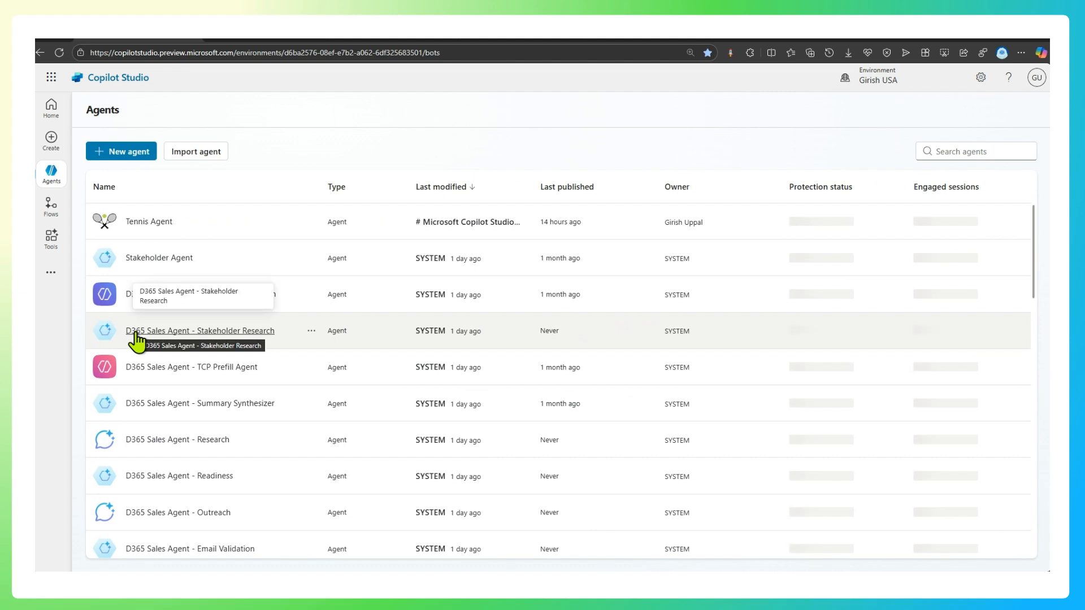
left_click(139, 220)
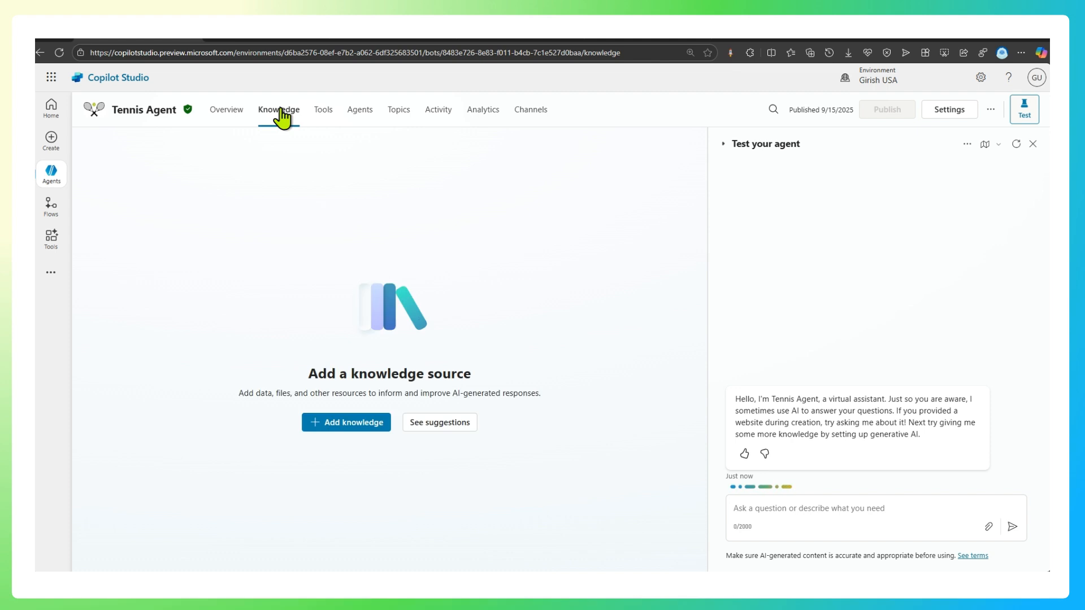
left_click(368, 428)
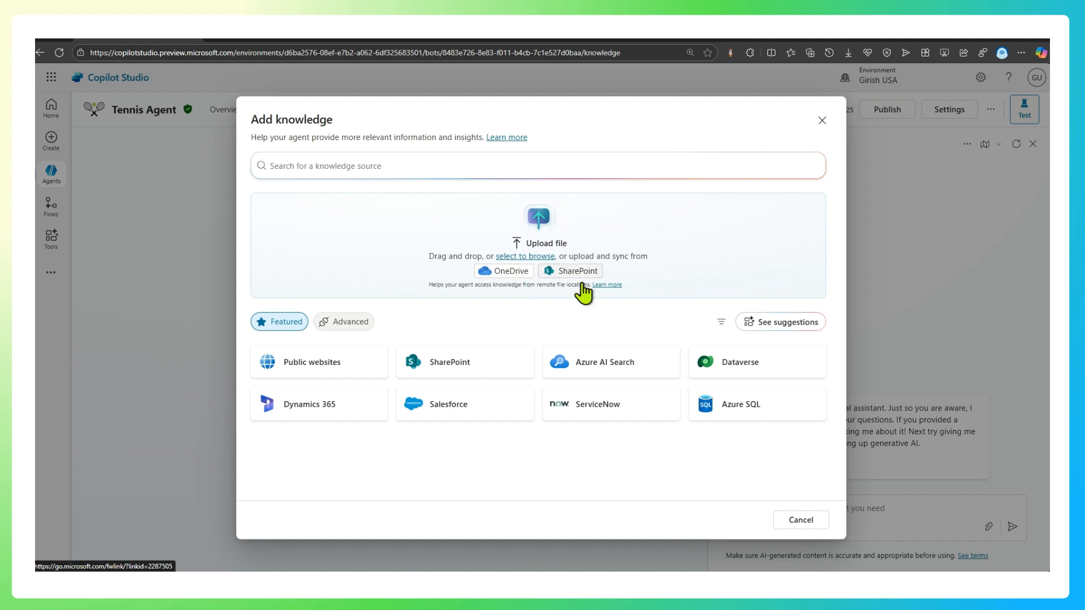
left_click(817, 521)
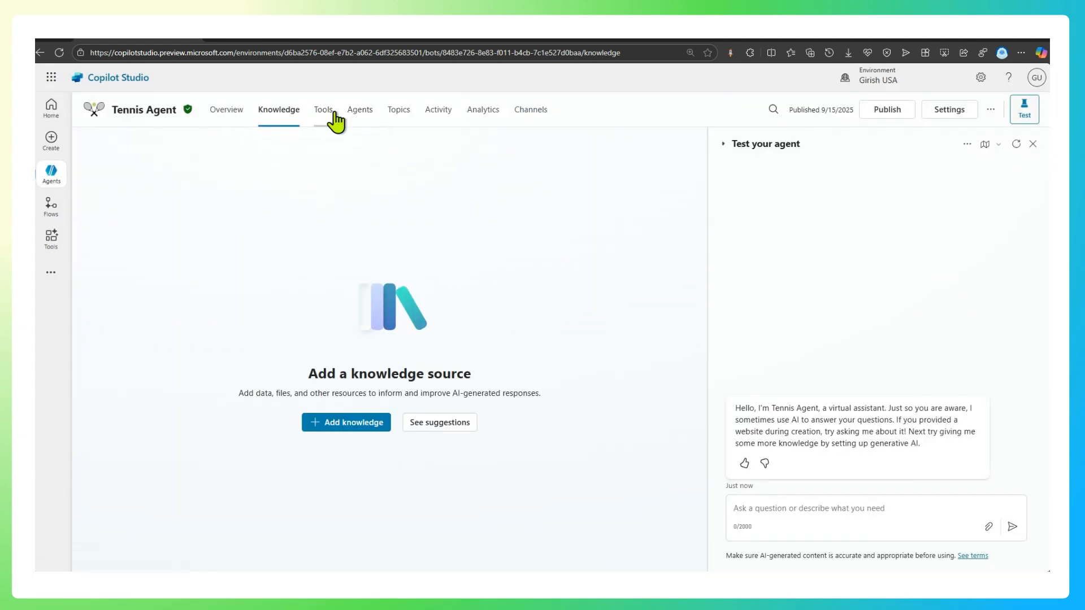
- View Tennis Agent's tools, the suggested and featured tools to add, and the types of new tool available
left_click(323, 113)
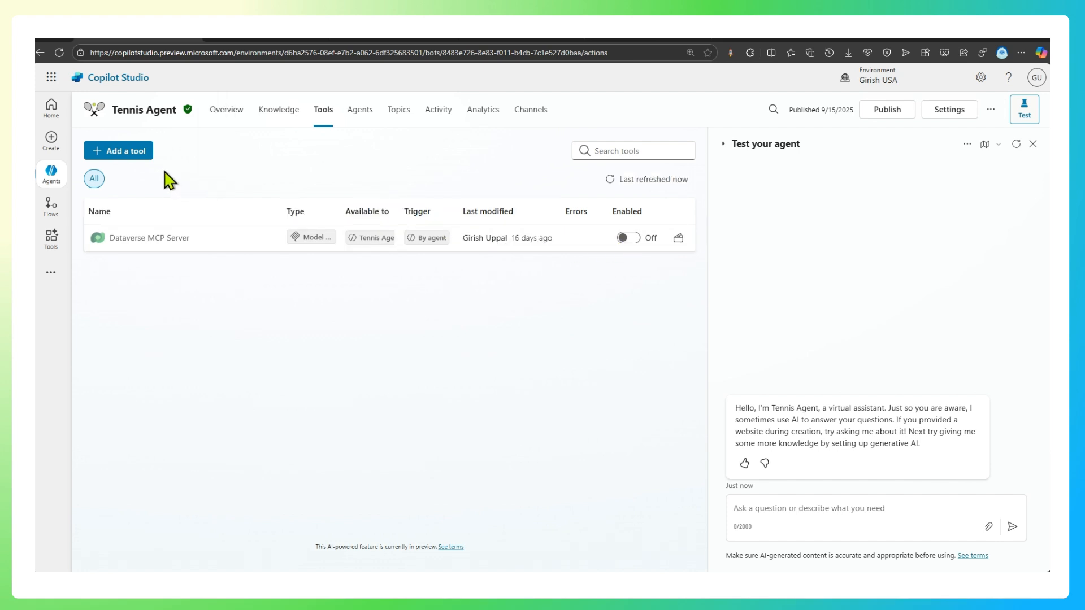
left_click(141, 163)
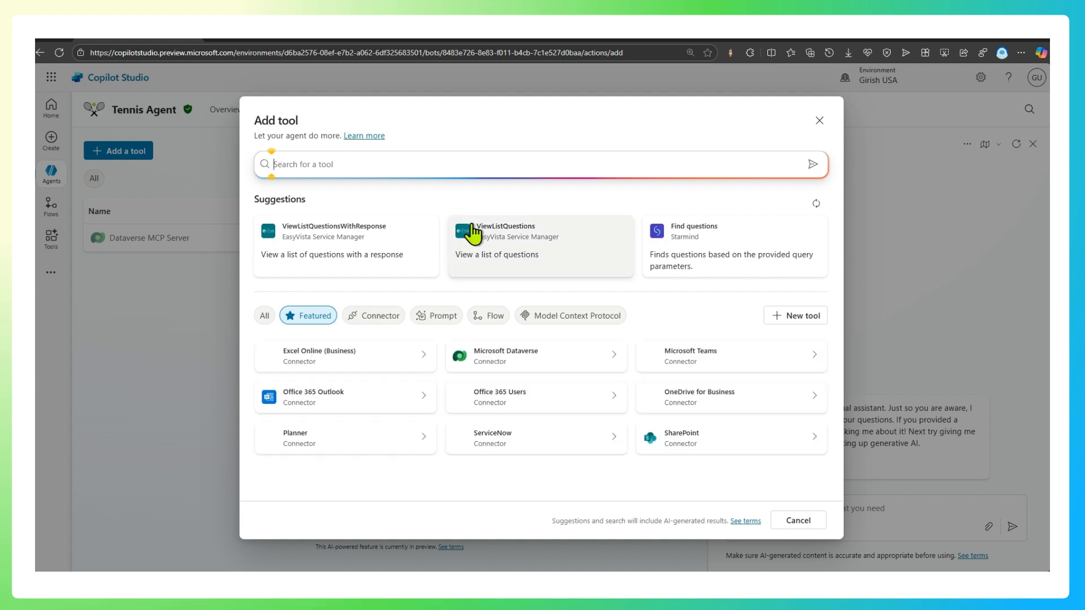
left_click(796, 316)
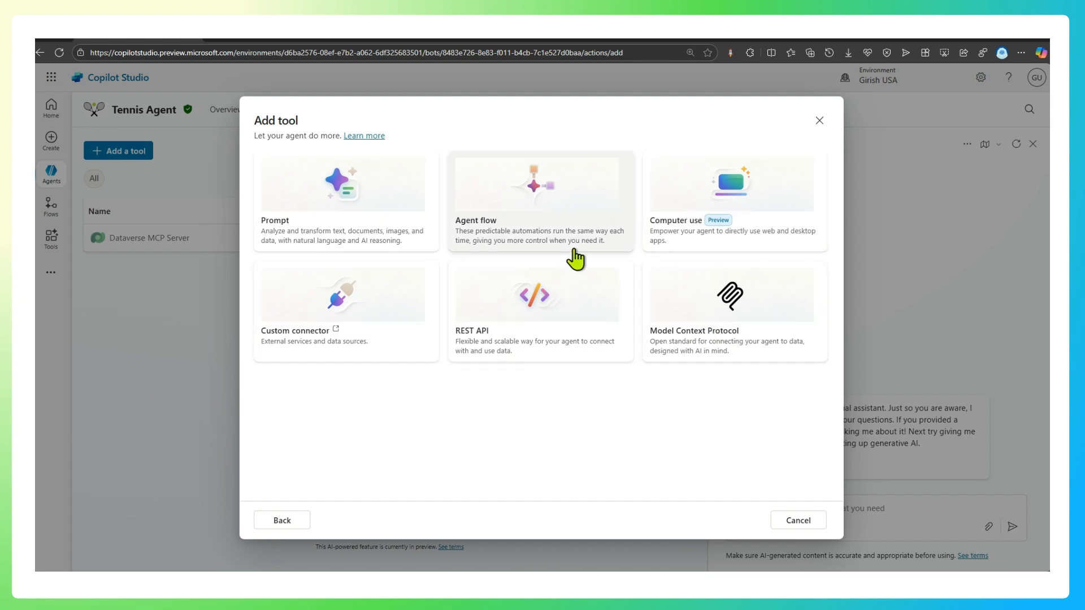
- Start a custom prompt tool, review its model choices including Azure AI Foundry Models, and close without adding a tool
left_click(351, 191)
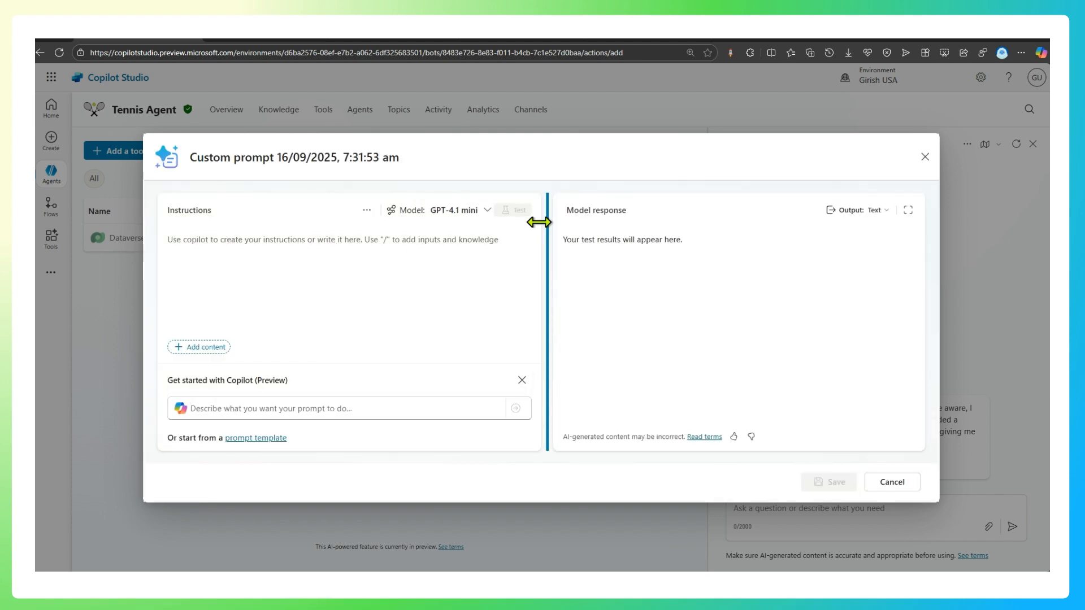
left_click(486, 218)
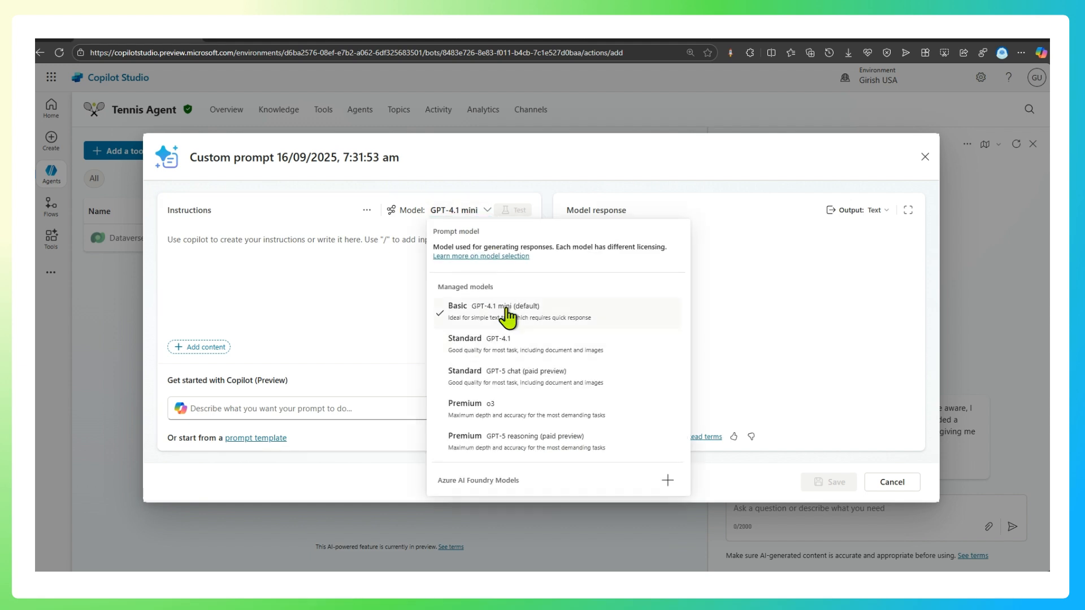
left_click_drag(442, 481, 523, 481)
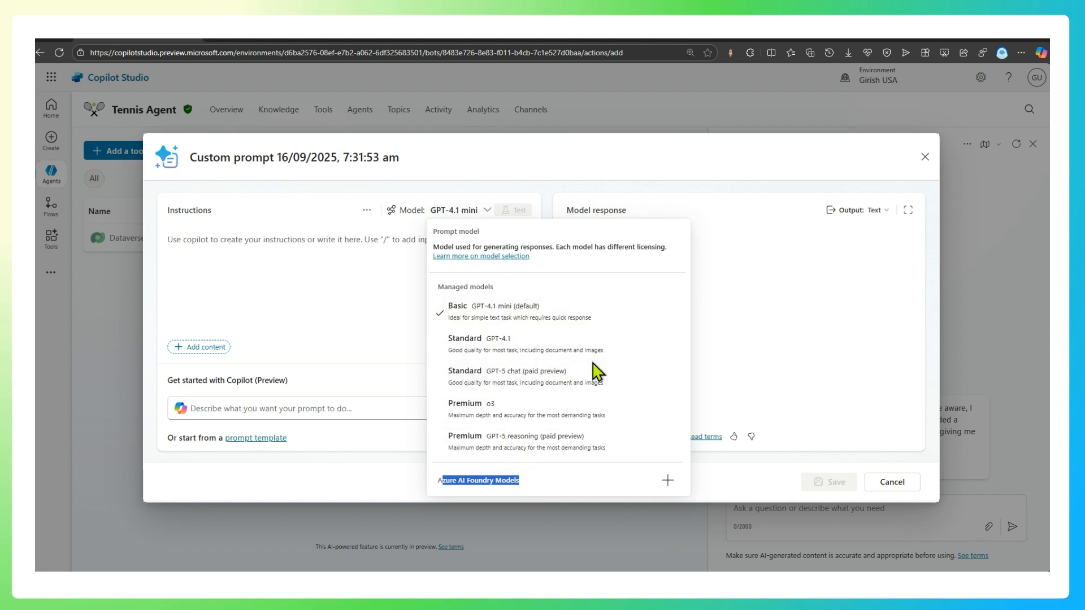
left_click(925, 157)
left_click(925, 157)
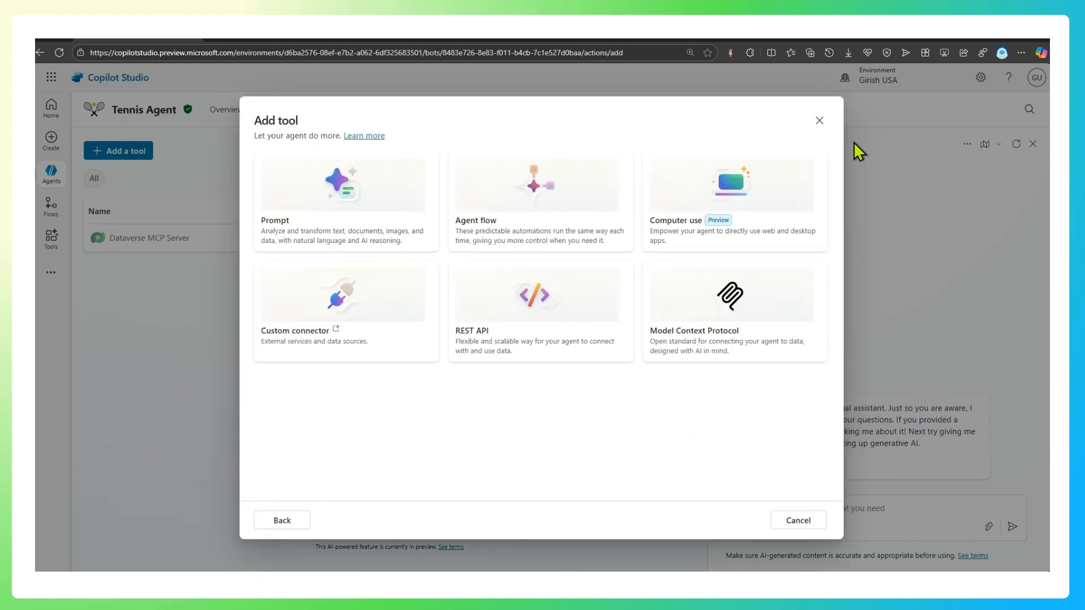
left_click(819, 121)
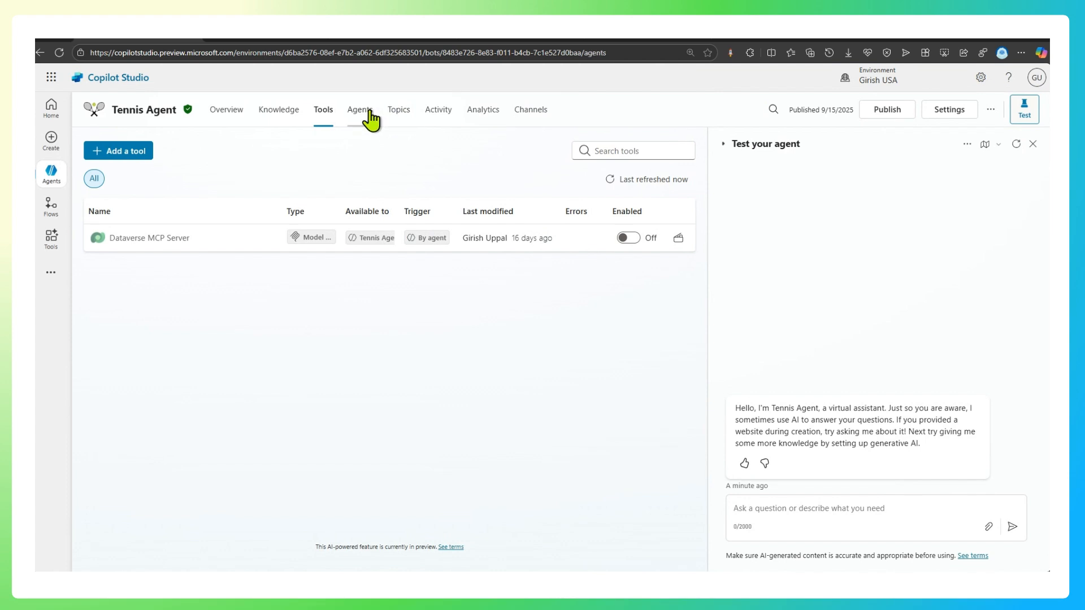
- Review the options for extending Tennis Agent with a new or existing agent, and close without adding one
left_click(371, 118)
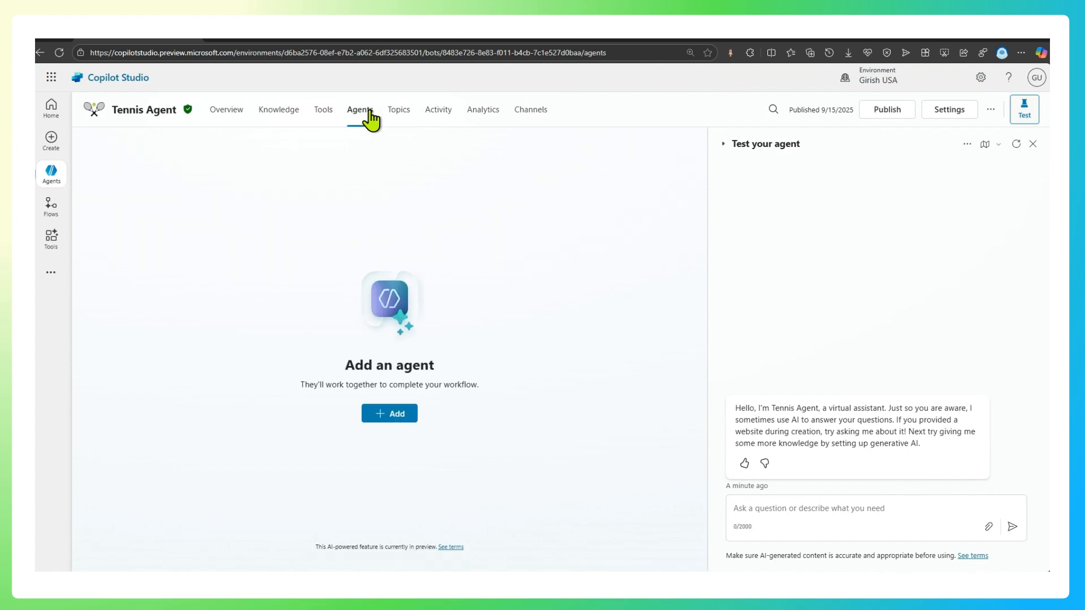
left_click(406, 417)
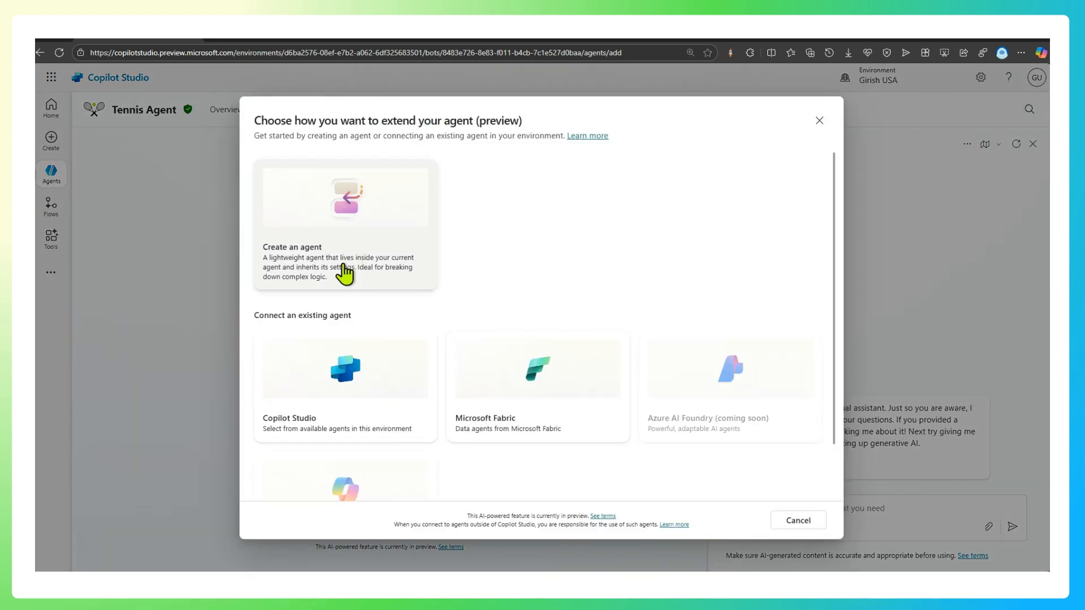
left_click(817, 117)
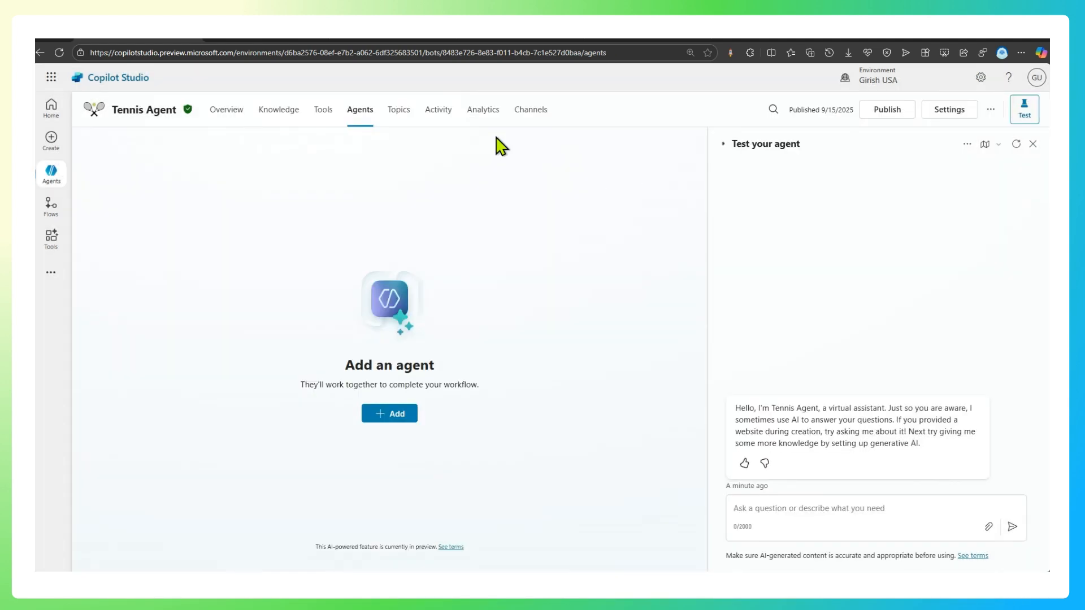
- Look through Tennis Agent's topics, its activity, and its analytics on conversation outcomes and answer quality
left_click(403, 114)
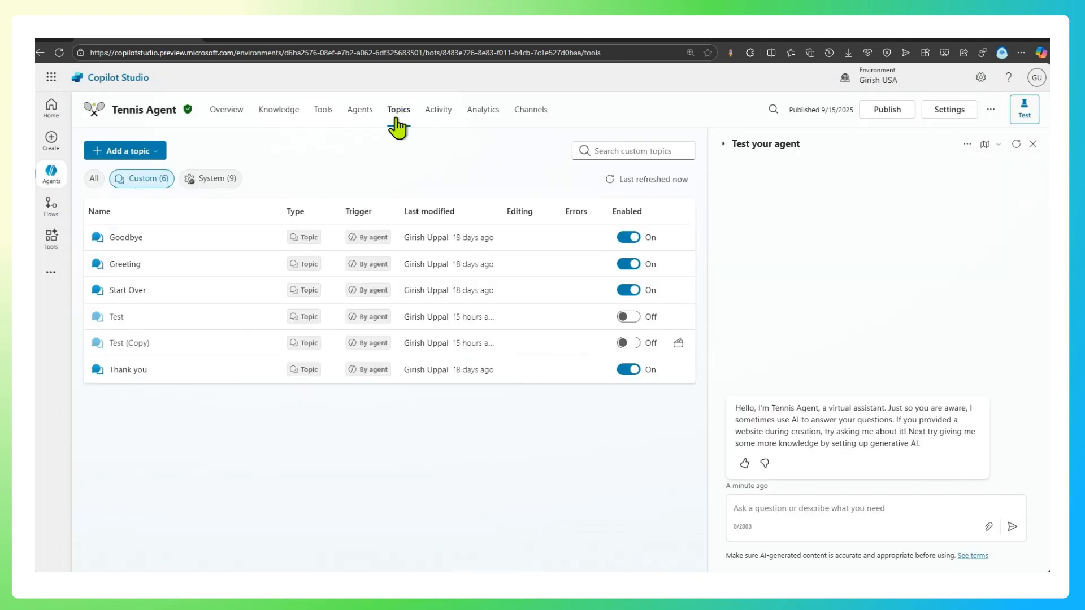
left_click(445, 112)
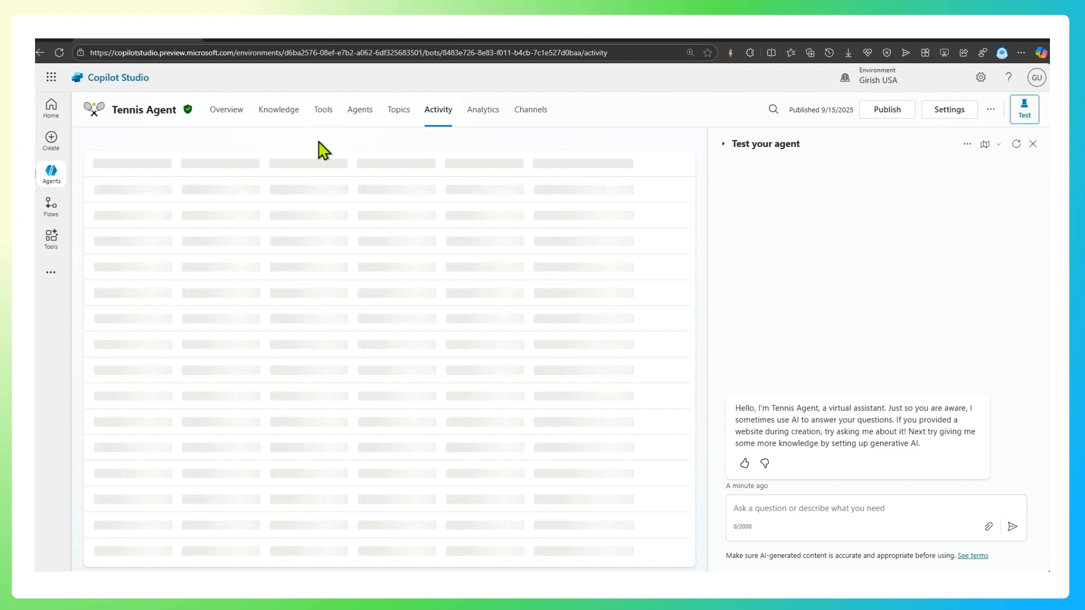
left_click(490, 114)
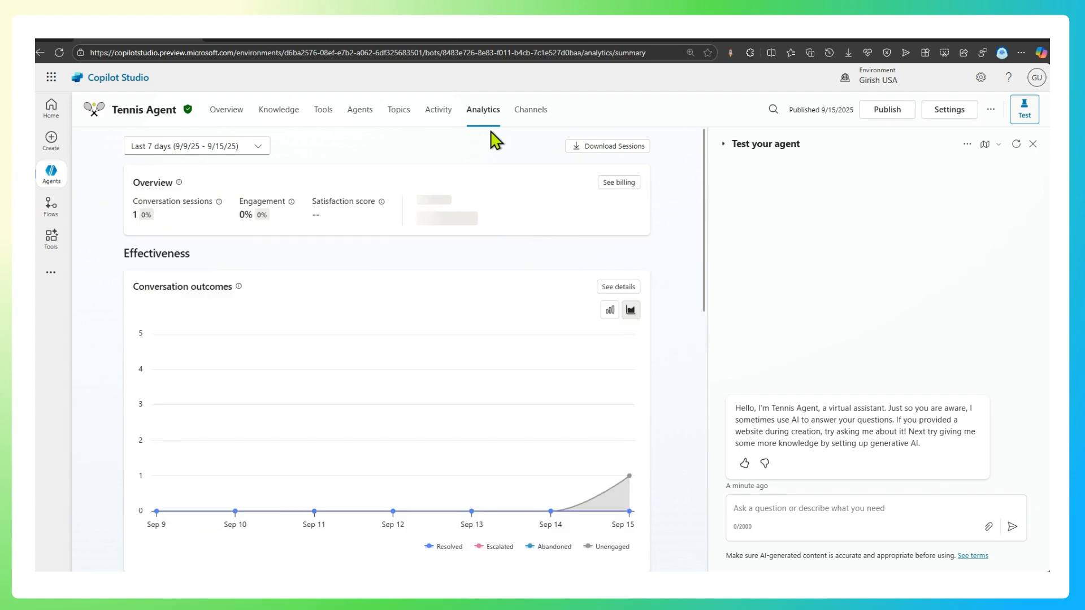
scroll(558, 320, "down", 5)
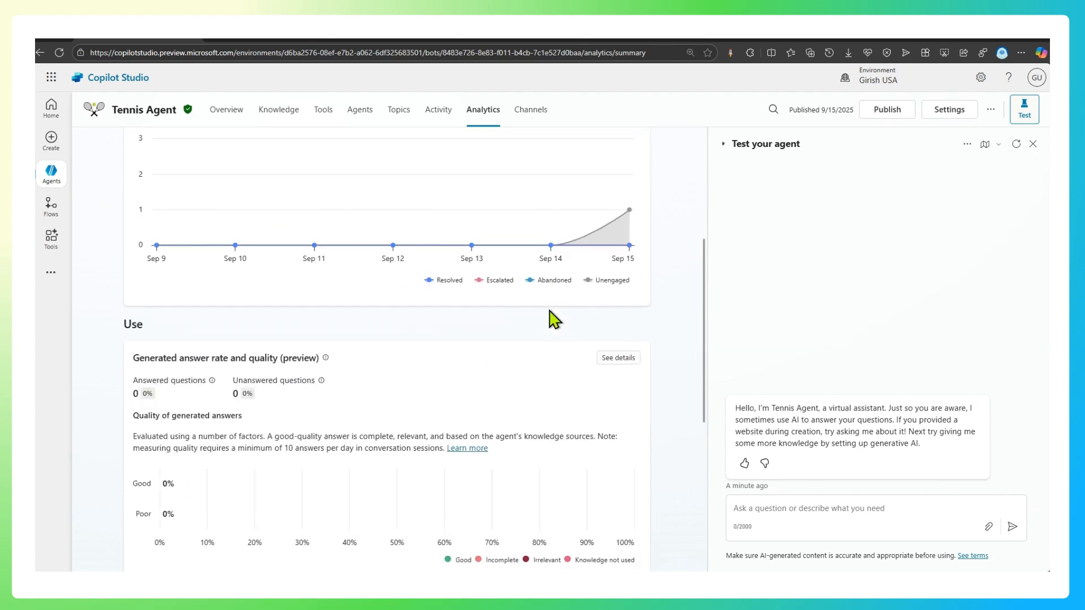
scroll(554, 320, "down", 6)
scroll(554, 318, "up", 11)
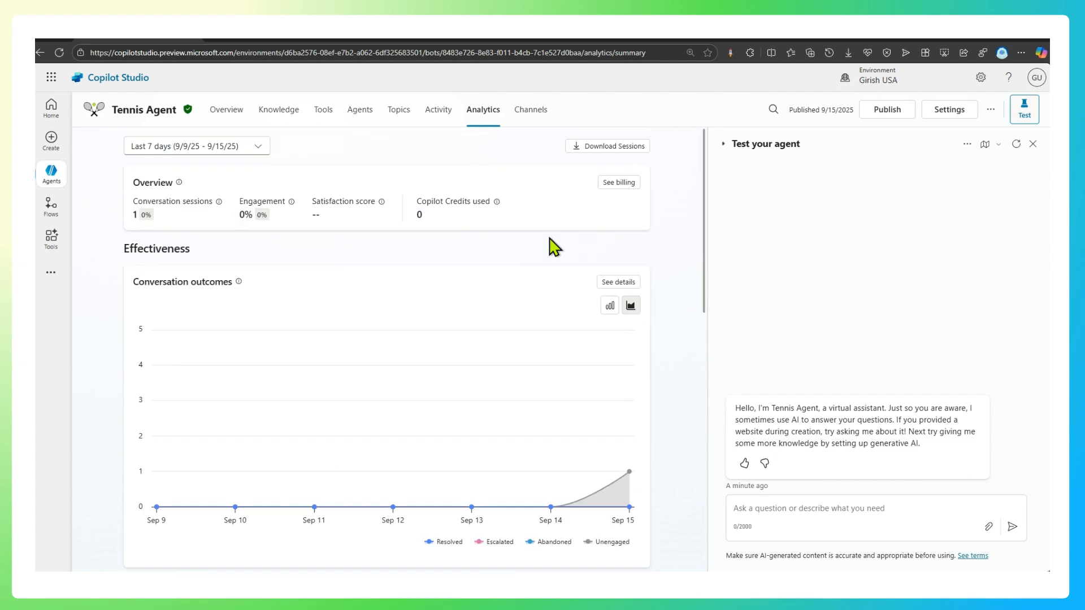
- Review the channels for publishing Tennis Agent and the customer engagement hub connections
left_click(534, 112)
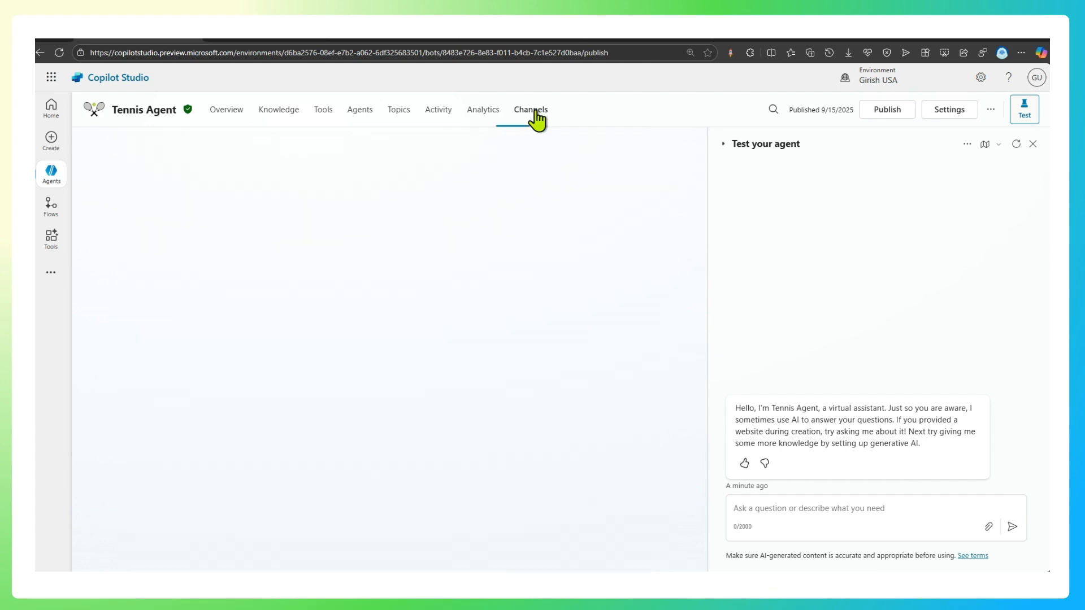
scroll(388, 330, "down", 3)
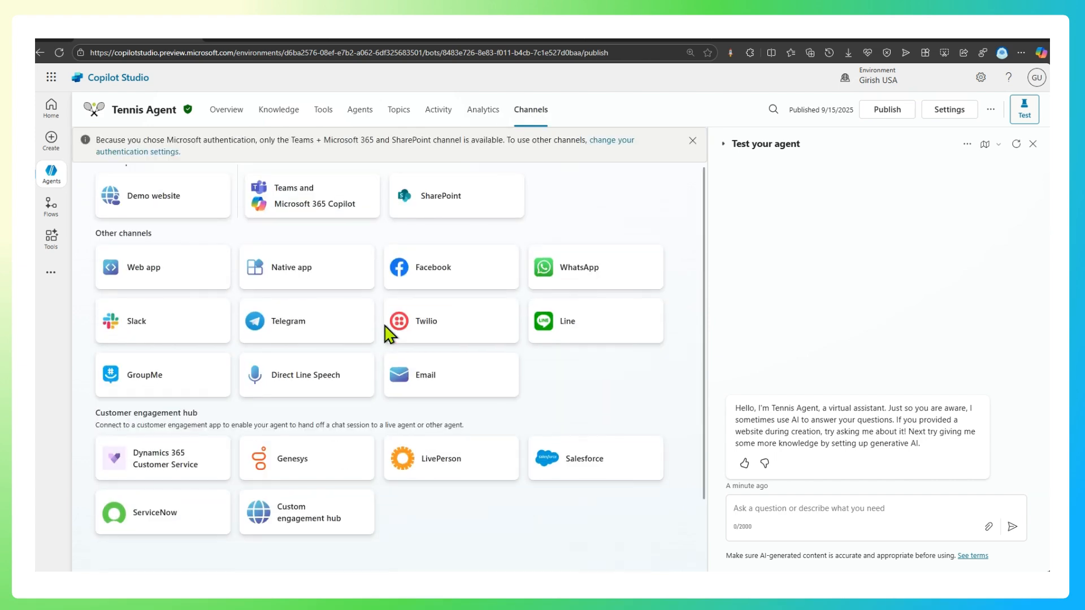
scroll(416, 339, "up", 2)
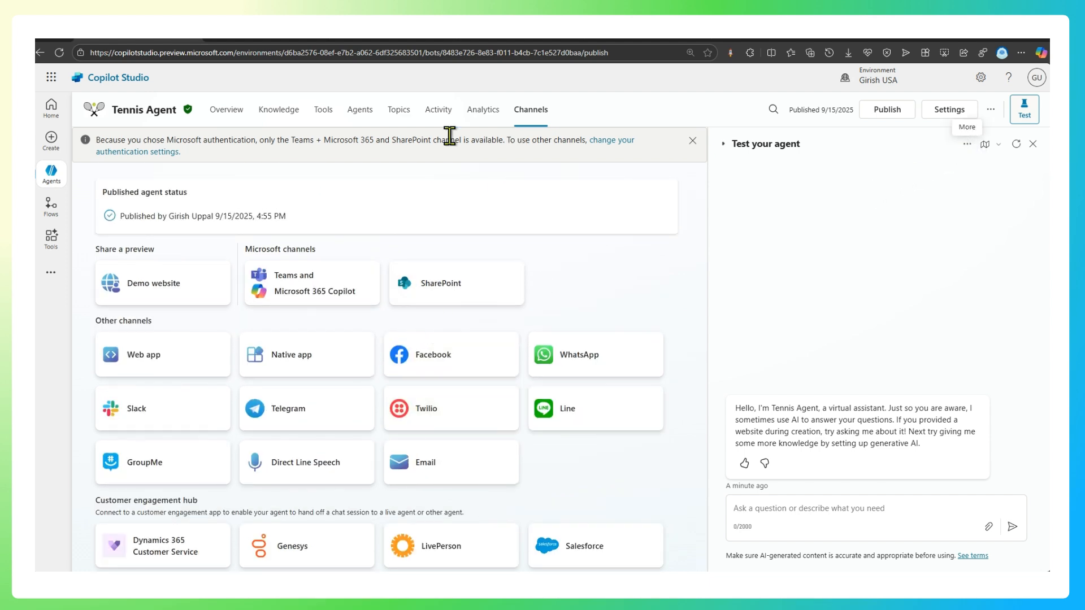
- Open Tennis Agent's generative AI settings and review the model options, response formatting and content moderation
left_click(961, 113)
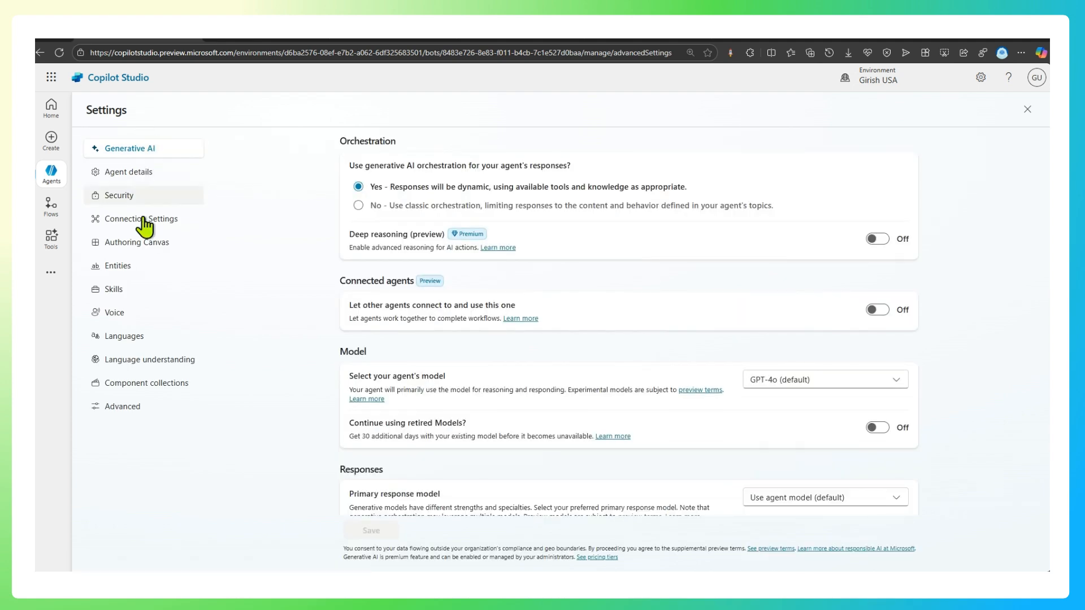
left_click(893, 382)
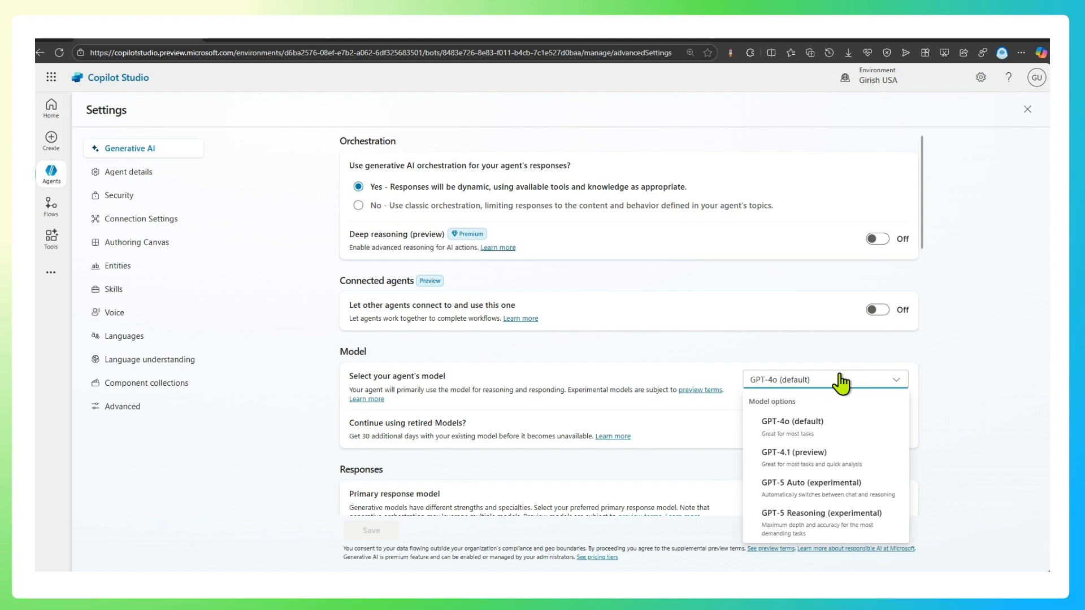
left_click(651, 365)
scroll(653, 365, "down", 6)
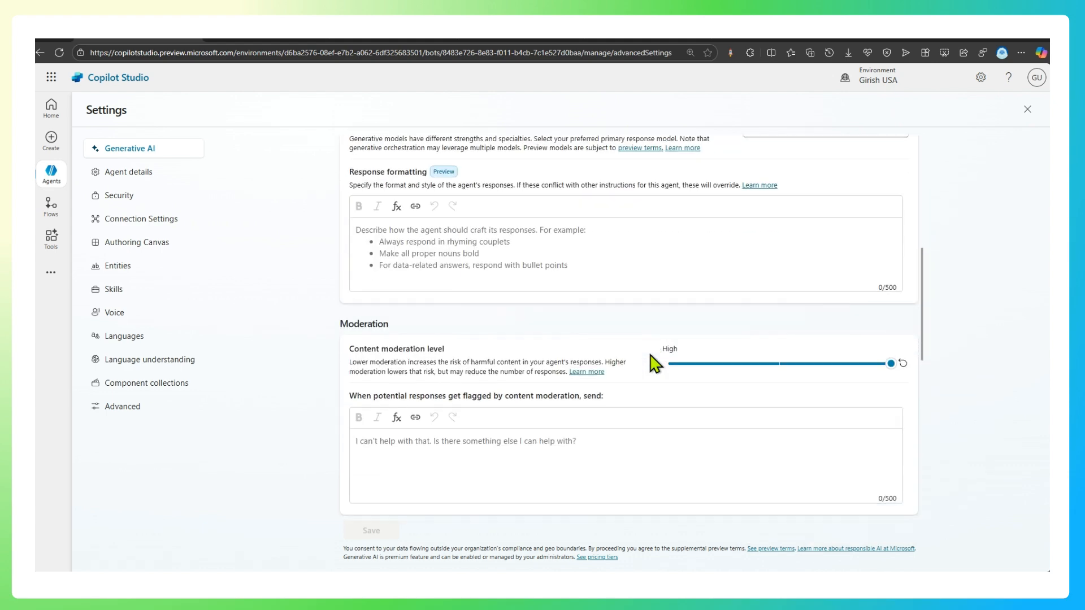
- Look over the remaining generative AI settings of Tennis Agent, including the flagged-response message and user feedback, and return to response formatting
scroll(651, 362, "down", 8)
scroll(649, 359, "up", 8)
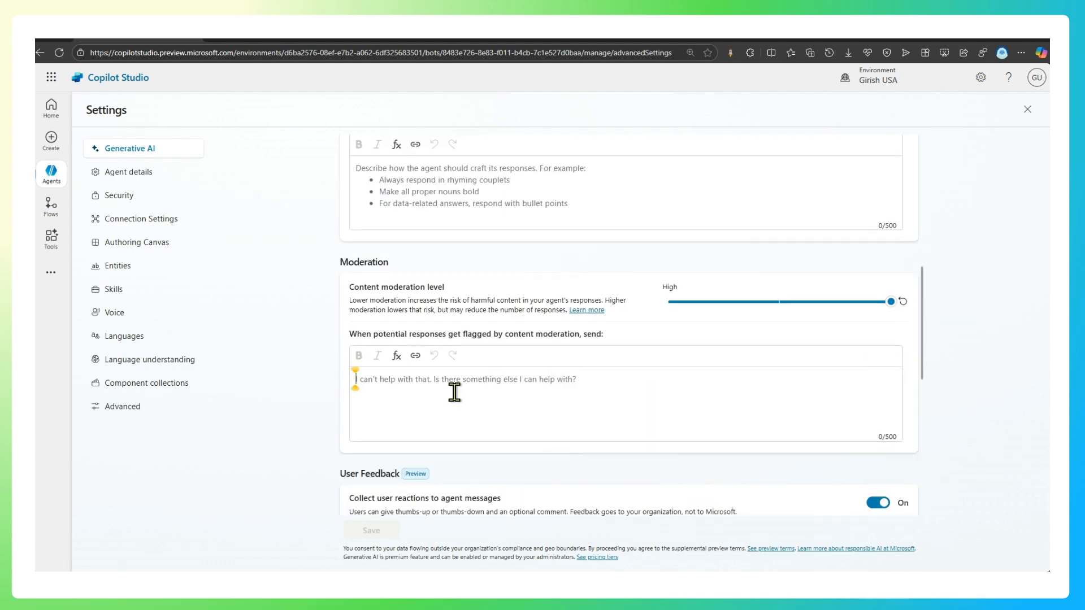
scroll(455, 392, "up", 3)
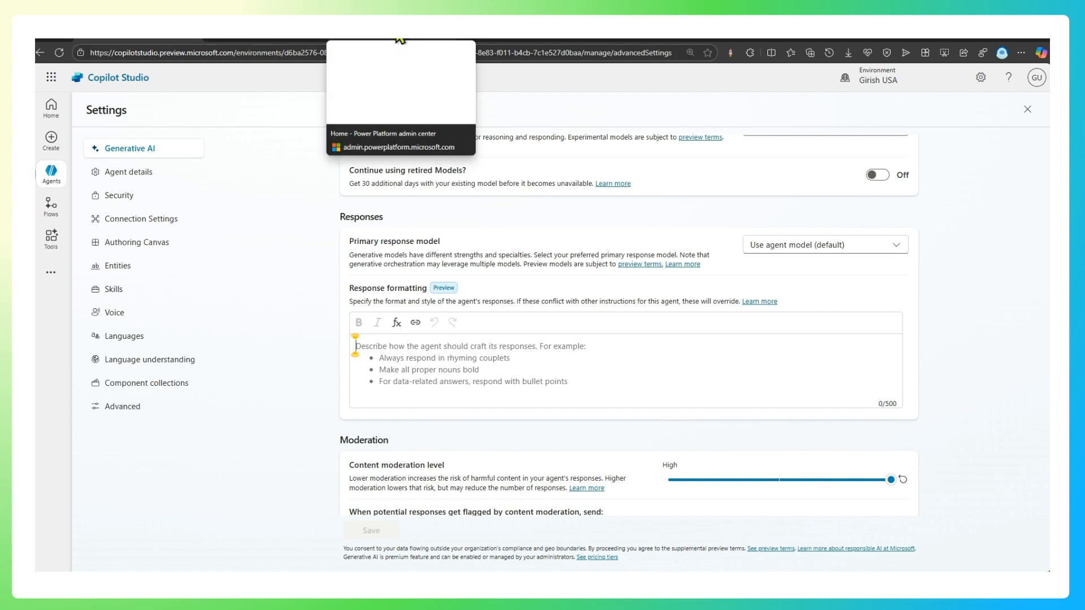
- Switch to the Power Platform admin center and review the Copilot Studio settings available for managing all agents
left_click(400, 39)
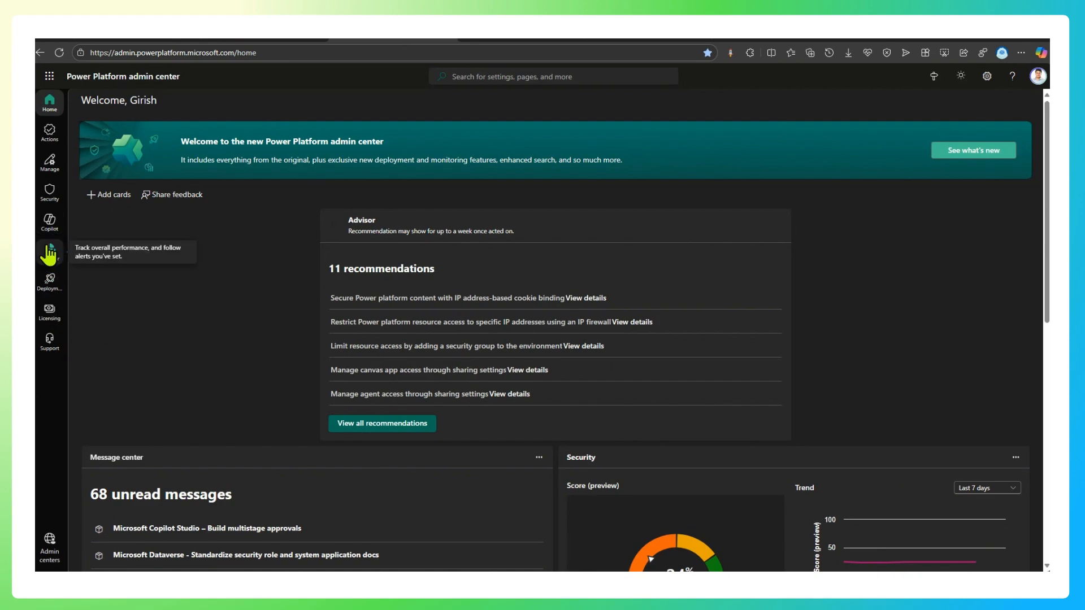
left_click(50, 221)
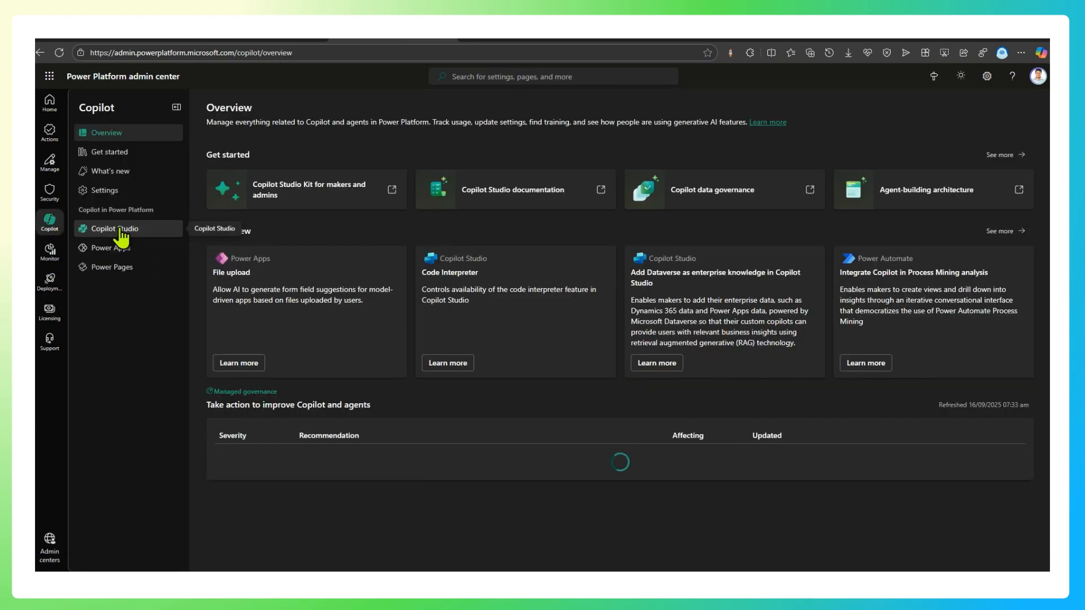
left_click(121, 230)
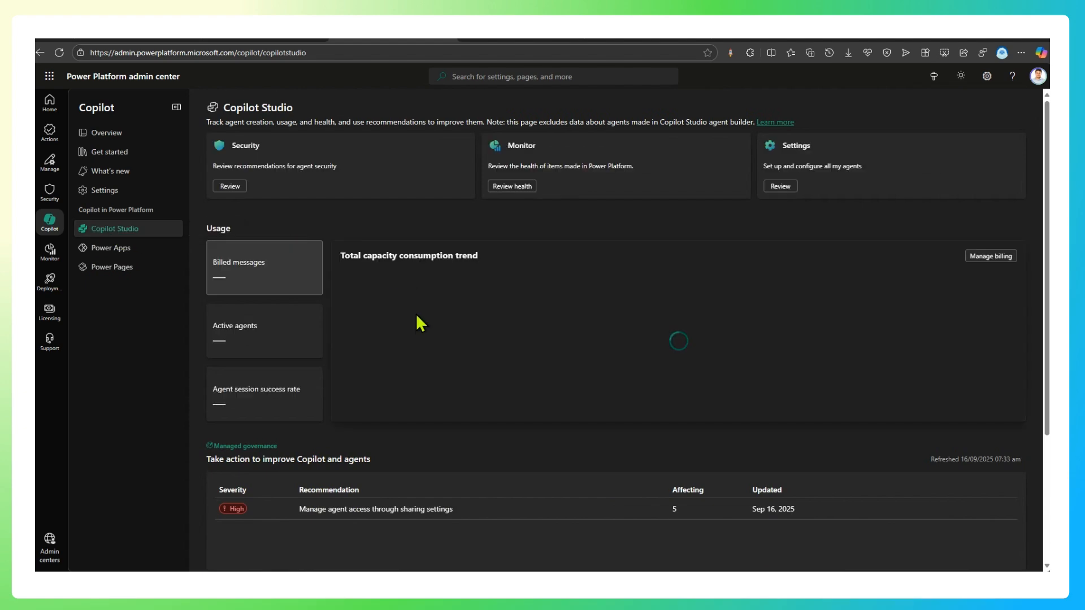
left_click(781, 188)
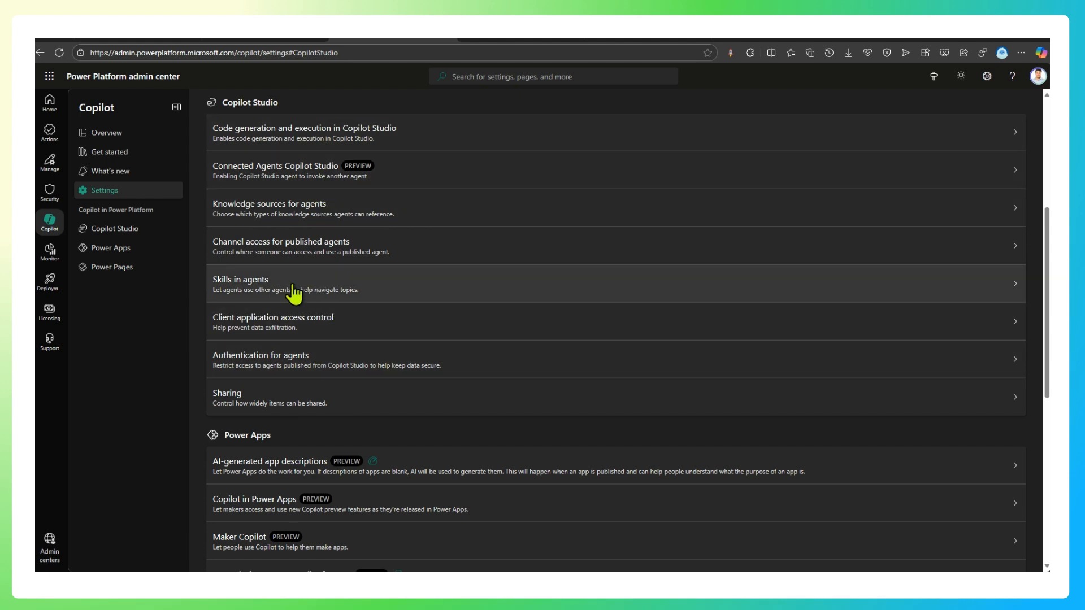
- Return to the Copilot Studio overview and review its recommendations and the usage views for billed messages, active agents and agent session success rate
left_click(143, 231)
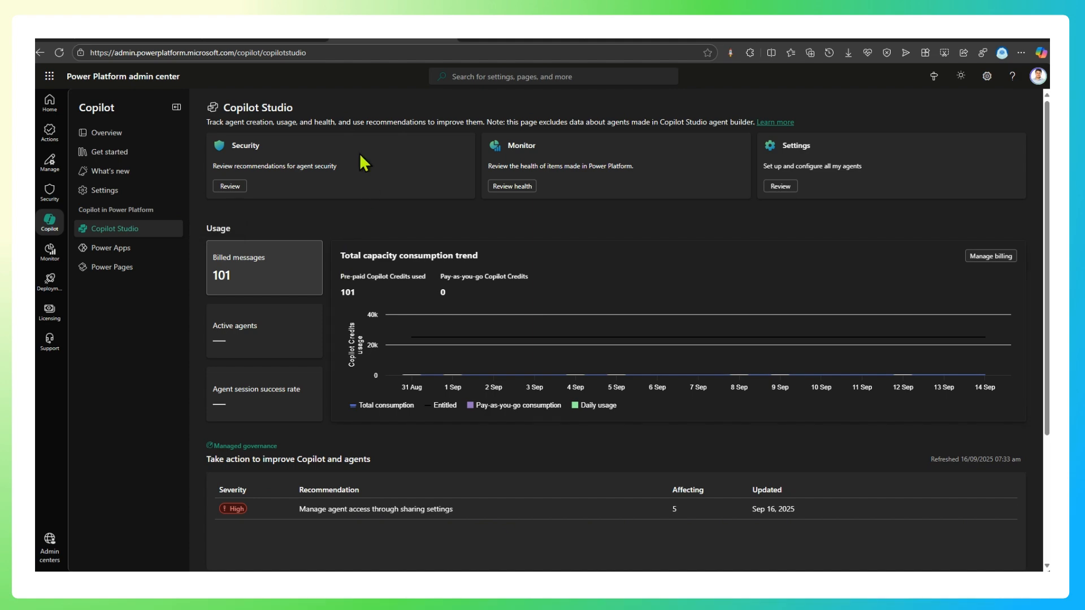
scroll(641, 243, "down", 3)
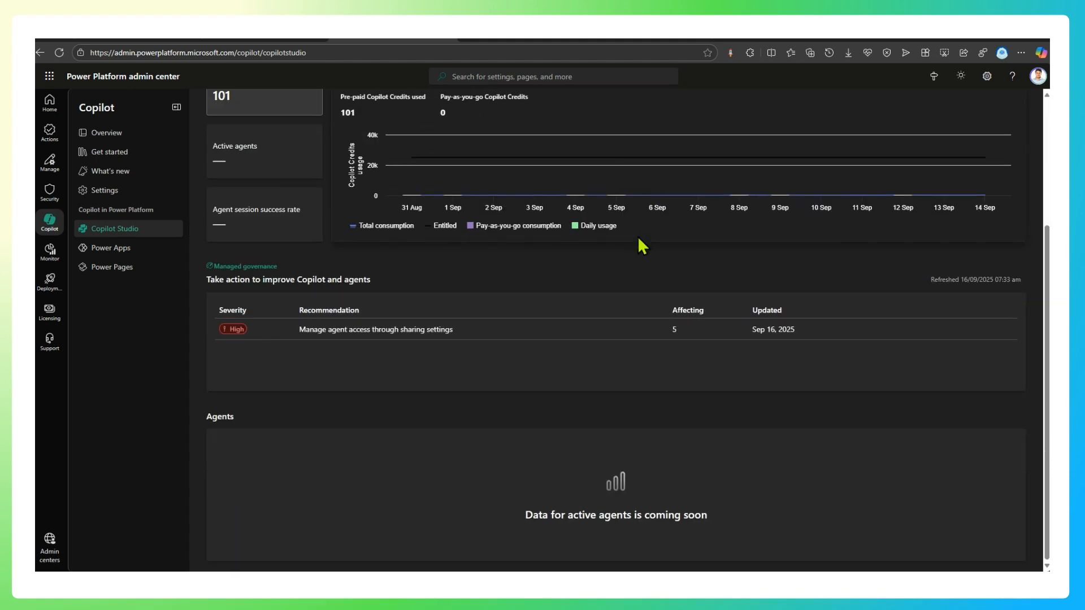
scroll(490, 251, "up", 3)
scroll(488, 247, "up", 1)
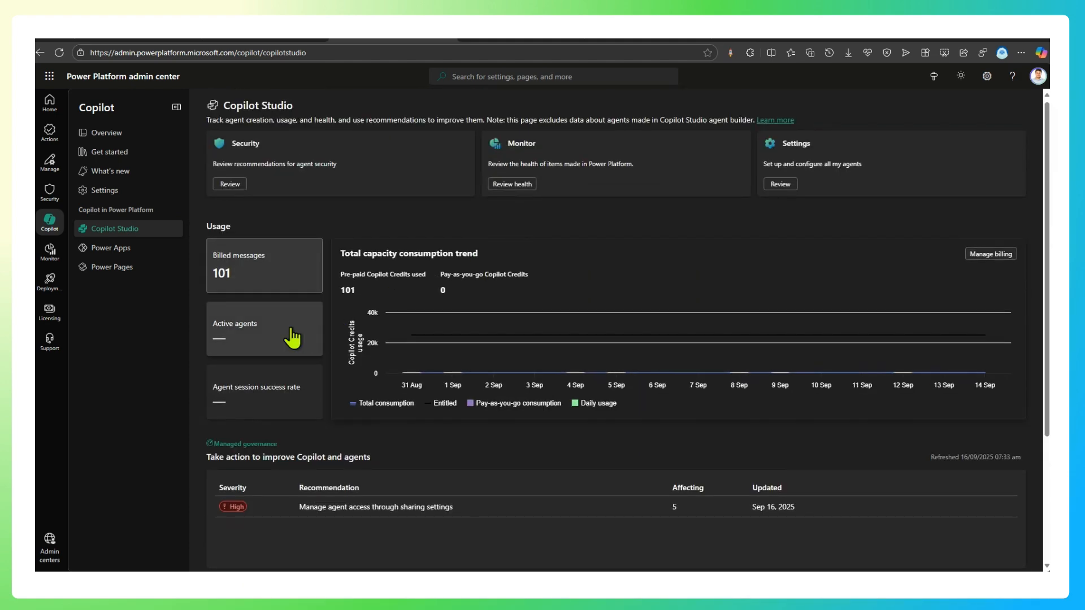
left_click(270, 337)
left_click(272, 397)
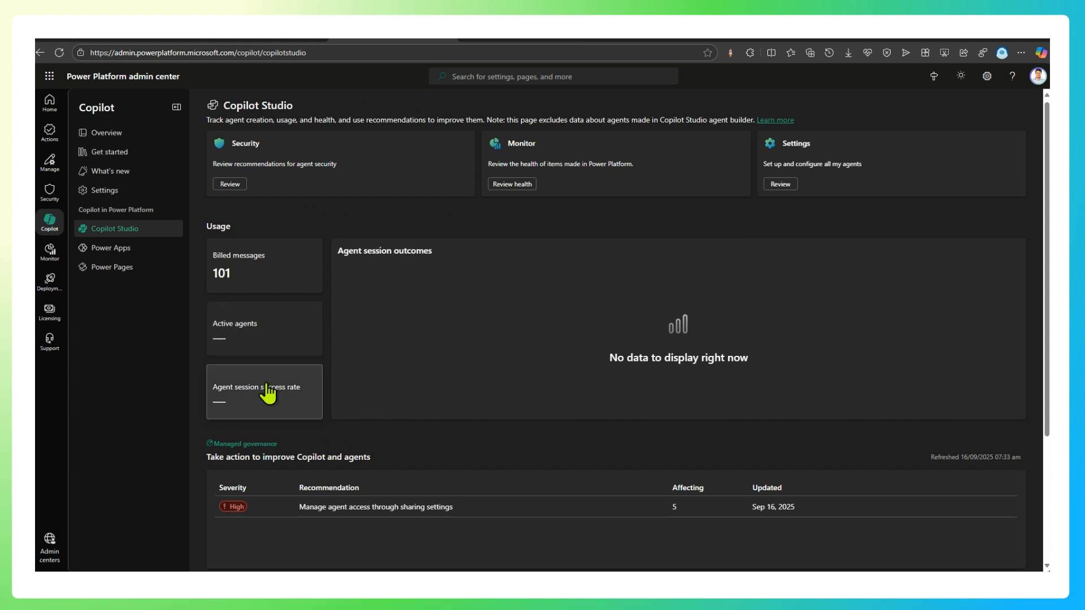